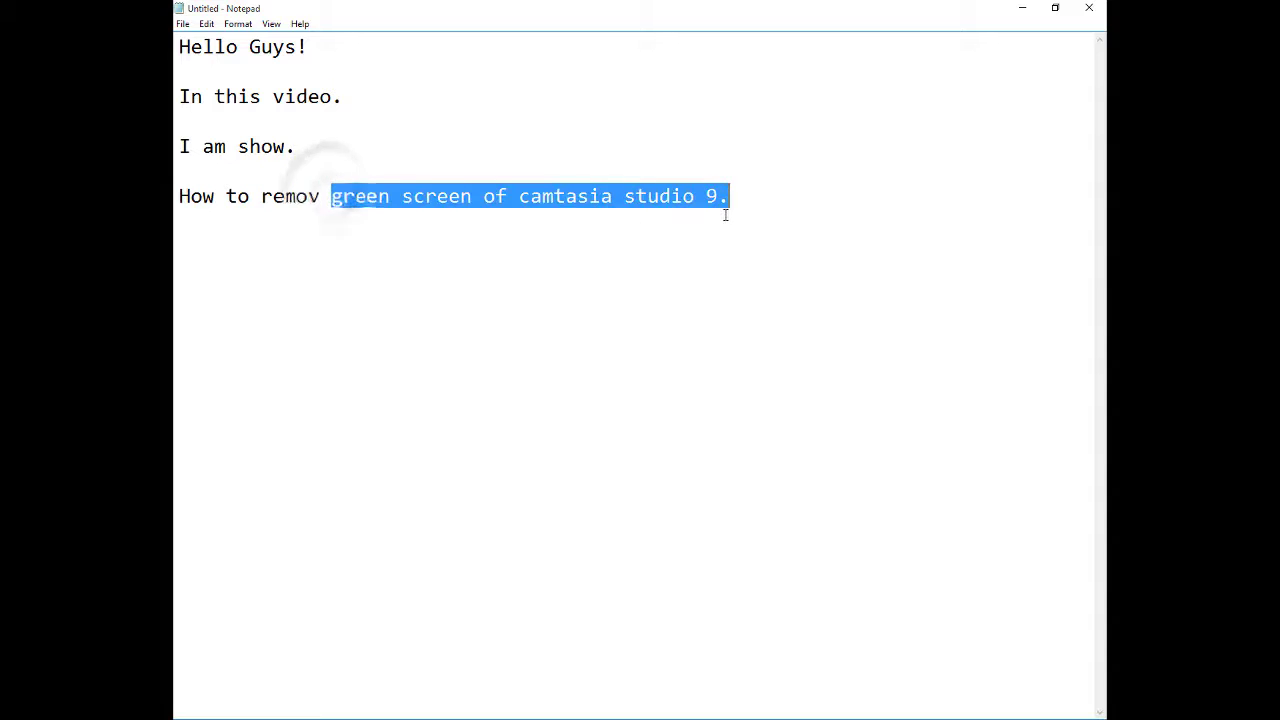
- Minimise the Notepad window and switch to Camtasia
left_click(1022, 7)
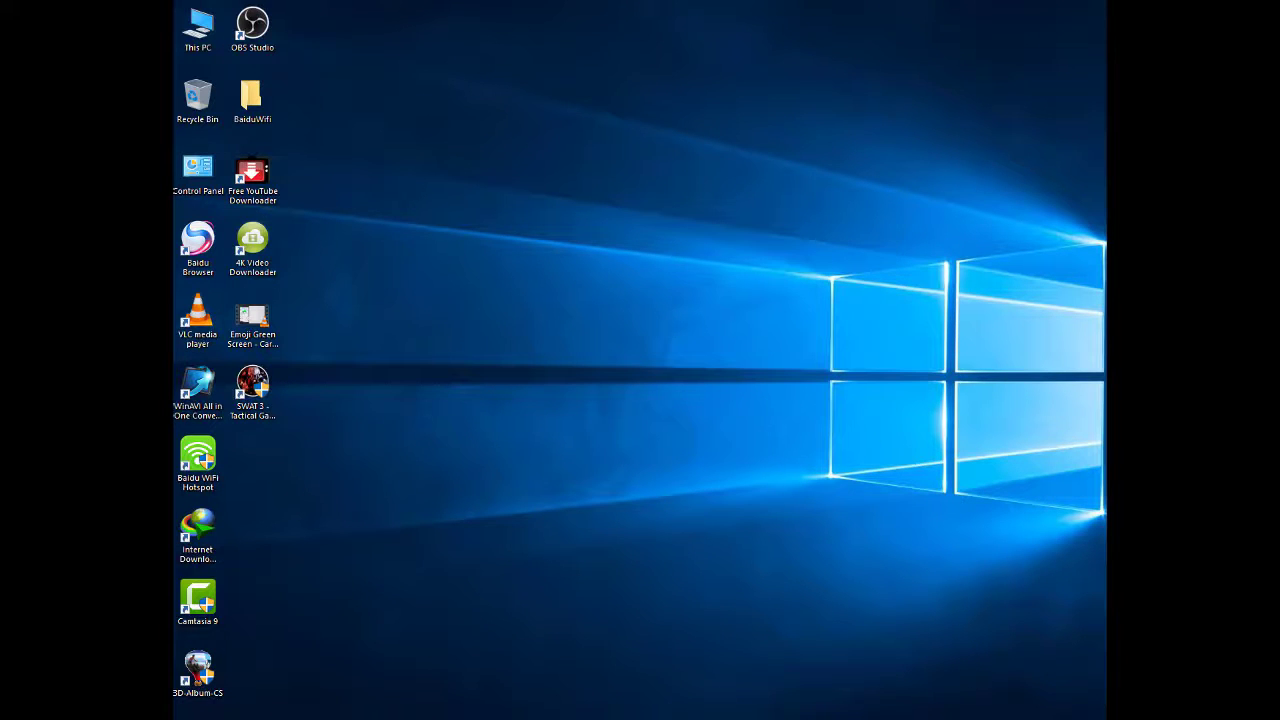
left_click(776, 690)
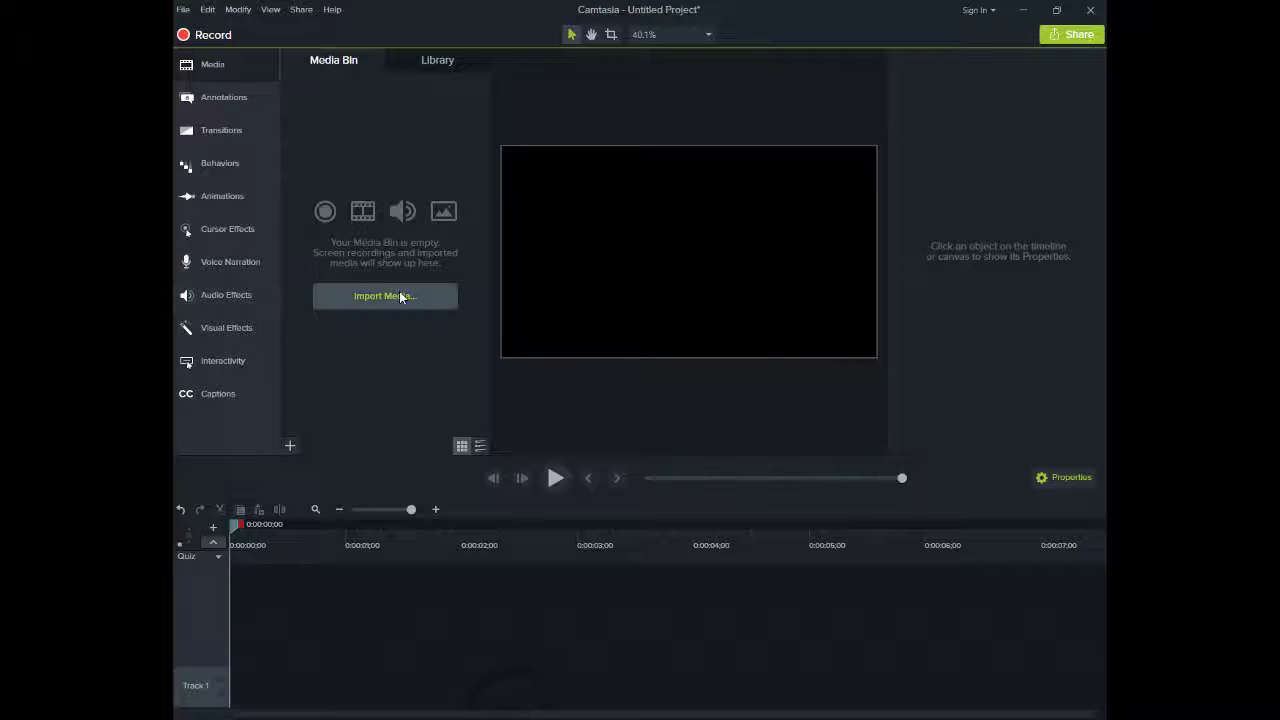
- Import the desktop video "Emoji Green Screen - Cartoon FREE DOWNLOAD - YouTube" and place it at the start of Track 1
left_click(400, 296)
left_click(233, 168)
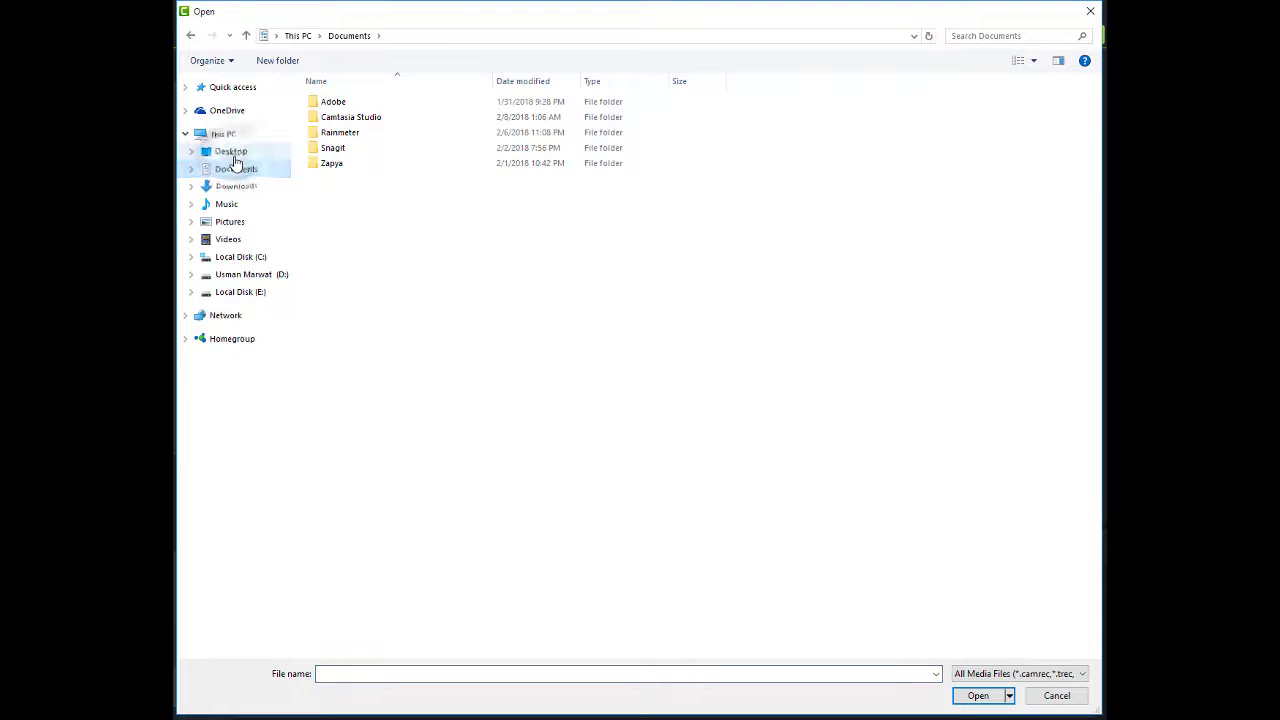
left_click(231, 152)
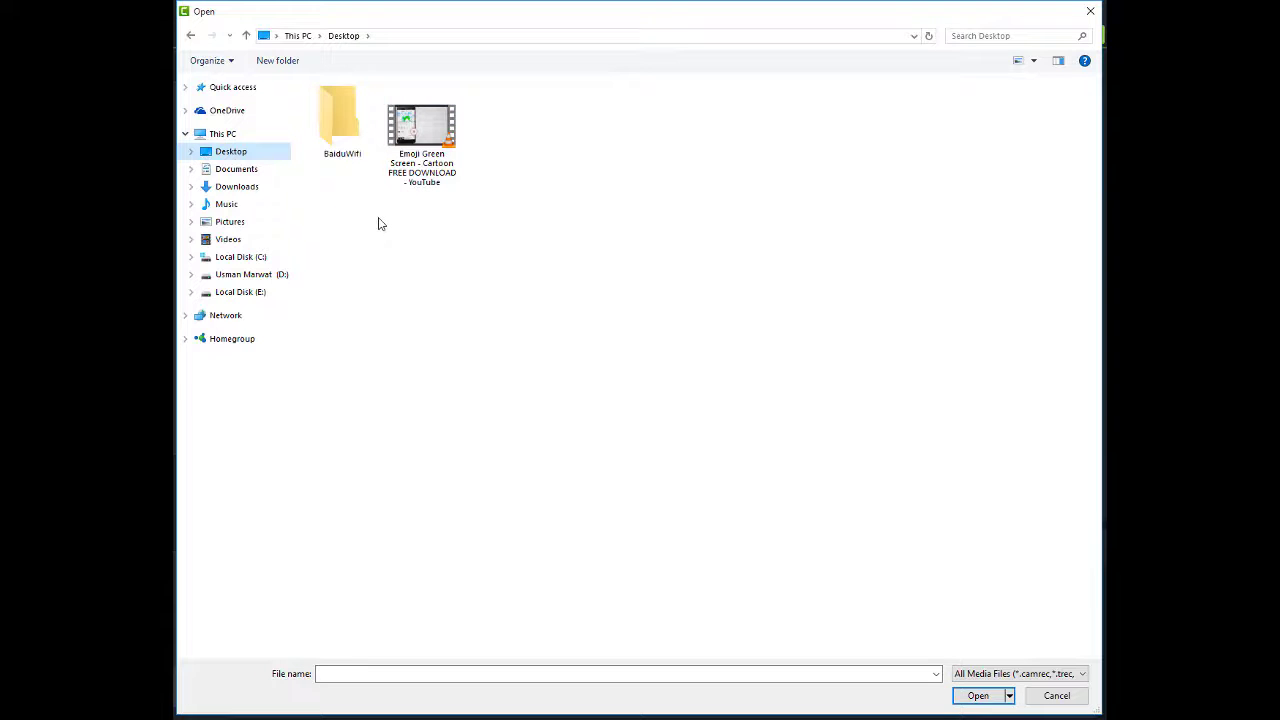
left_click(421, 189)
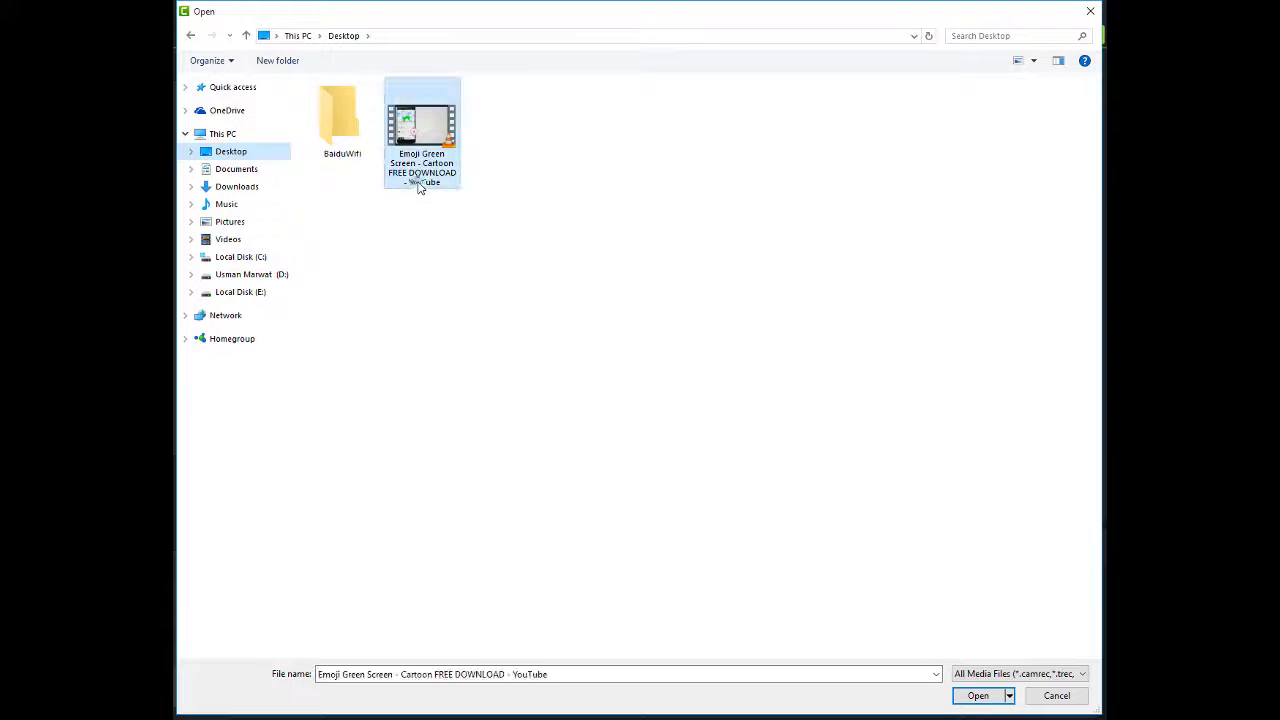
left_click(969, 698)
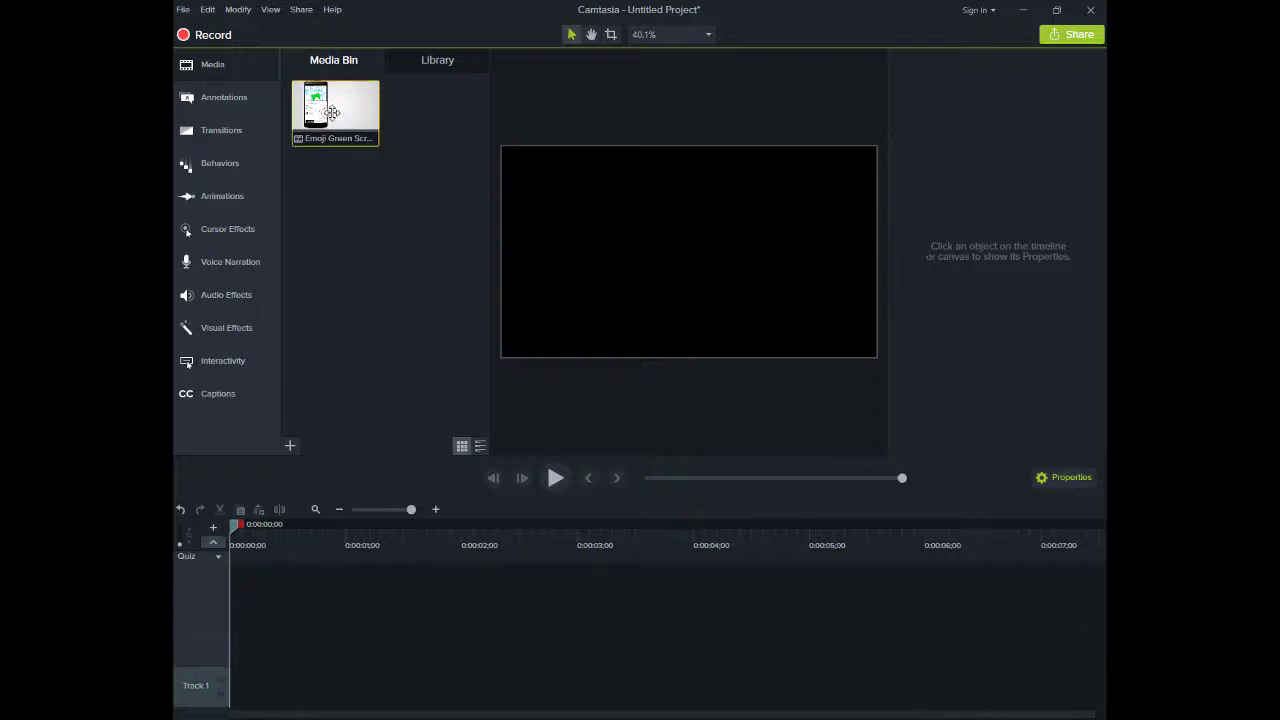
left_click_drag(331, 113, 230, 692)
- Scrub through the emoji clip on the timeline to examine its different green-screen sections, ending back at the start
left_click_drag(404, 534, 885, 528)
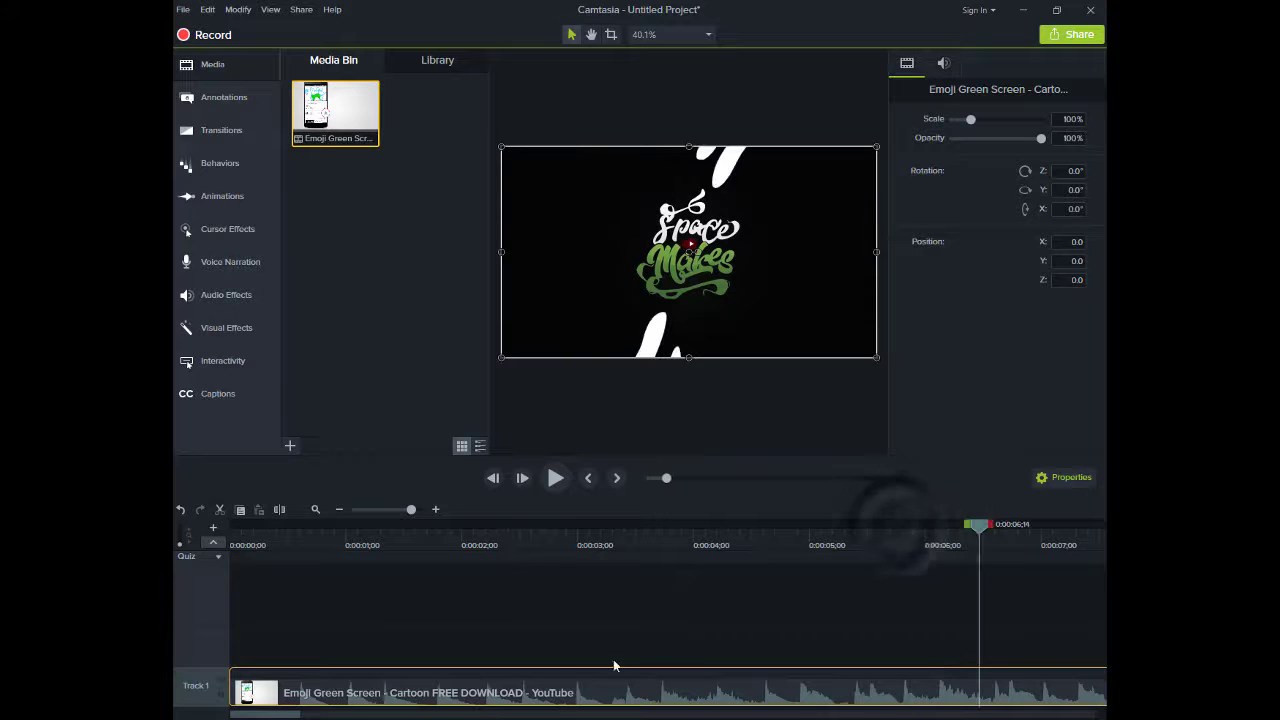
left_click(609, 711)
left_click_drag(707, 716, 957, 709)
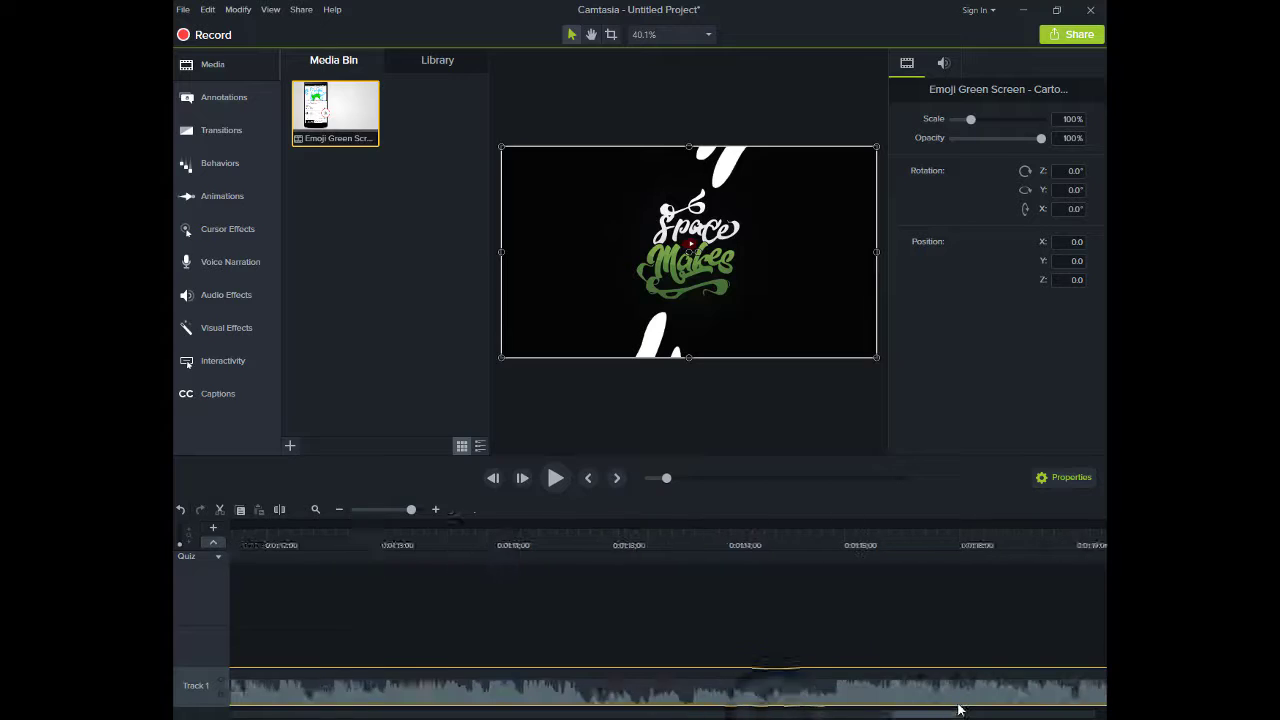
left_click(815, 530)
key("comma")
key("comma")
key("comma")
key("comma")
key("comma")
key("comma")
key("comma")
key("comma")
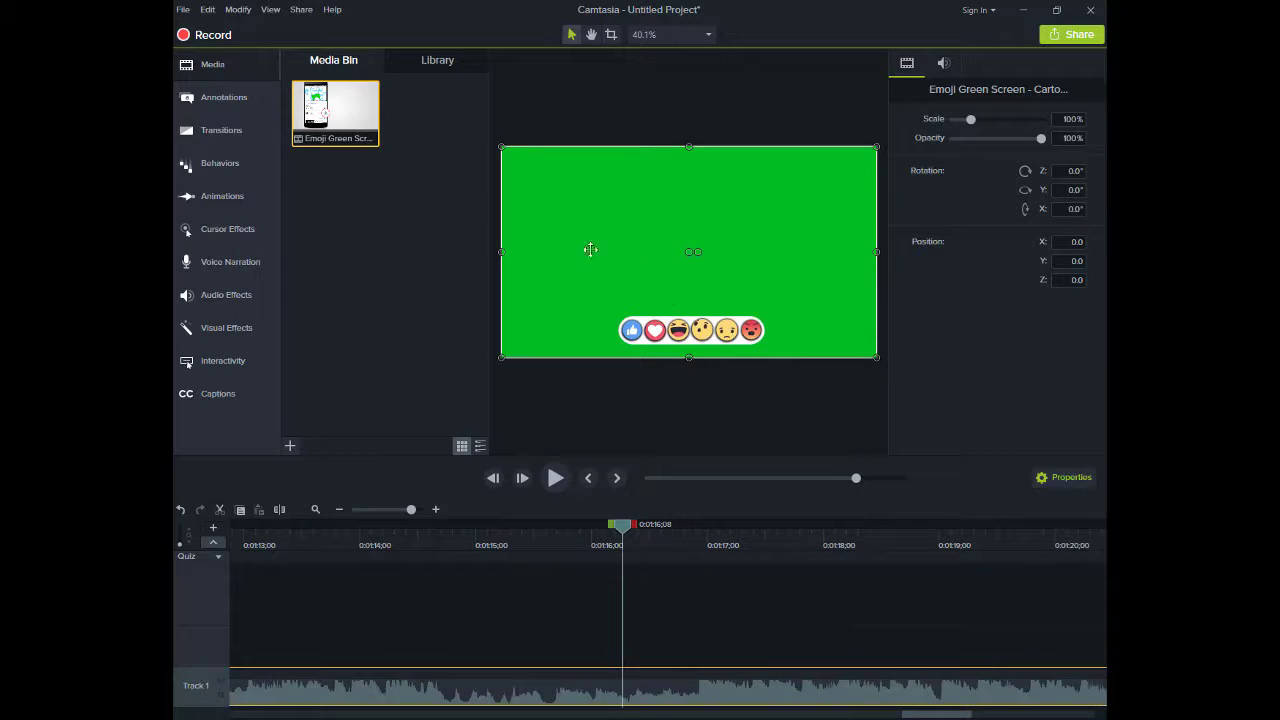
left_click_drag(531, 533, 337, 530)
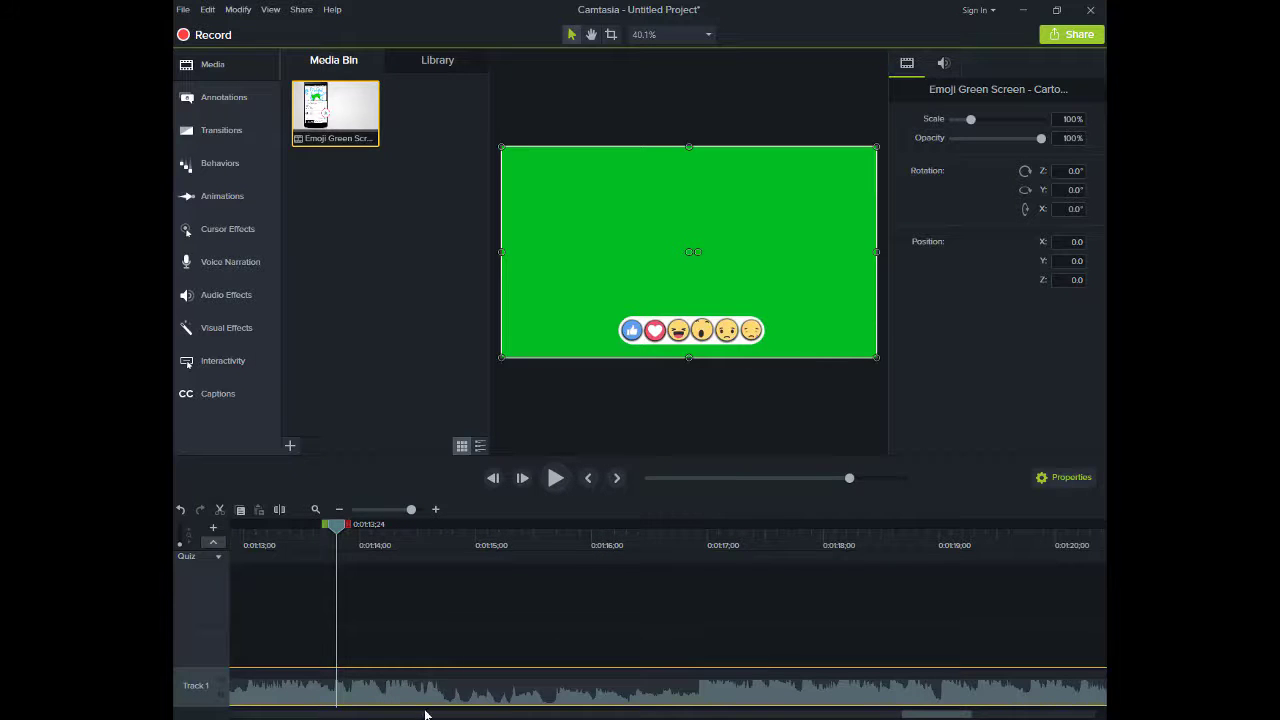
left_click_drag(924, 716, 571, 716)
left_click(487, 540)
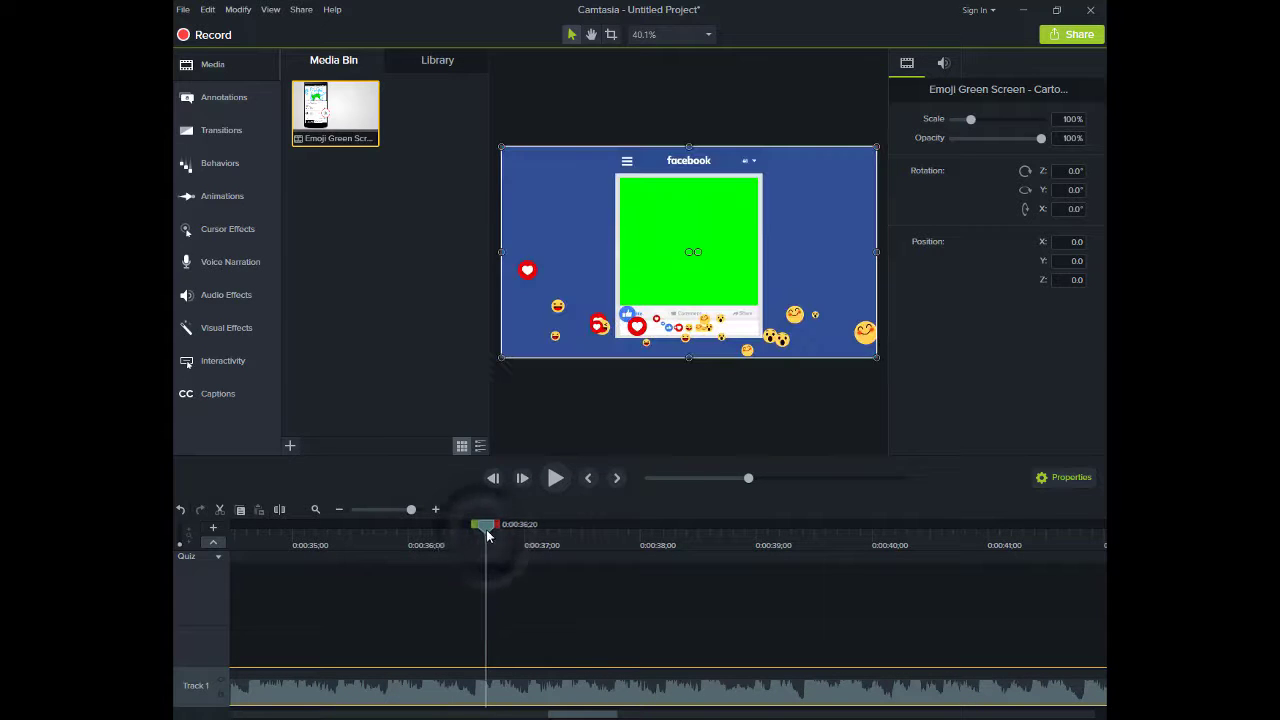
left_click(323, 544)
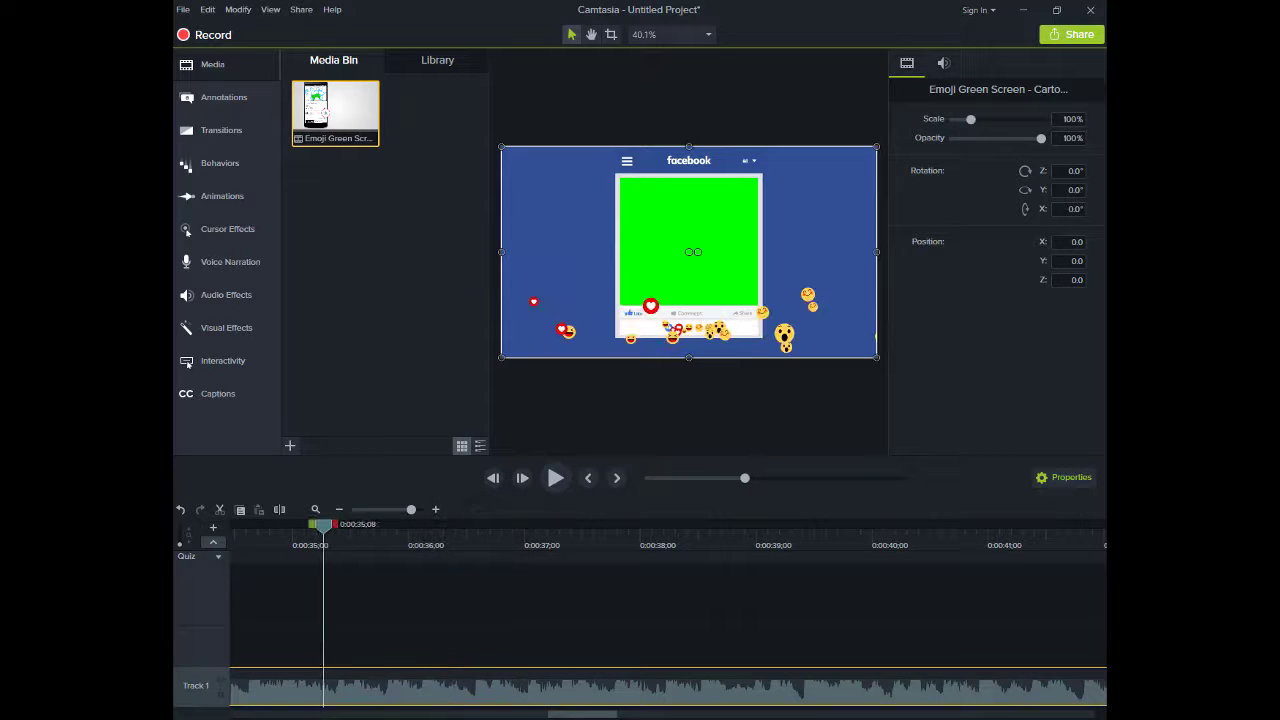
left_click_drag(561, 714, 406, 716)
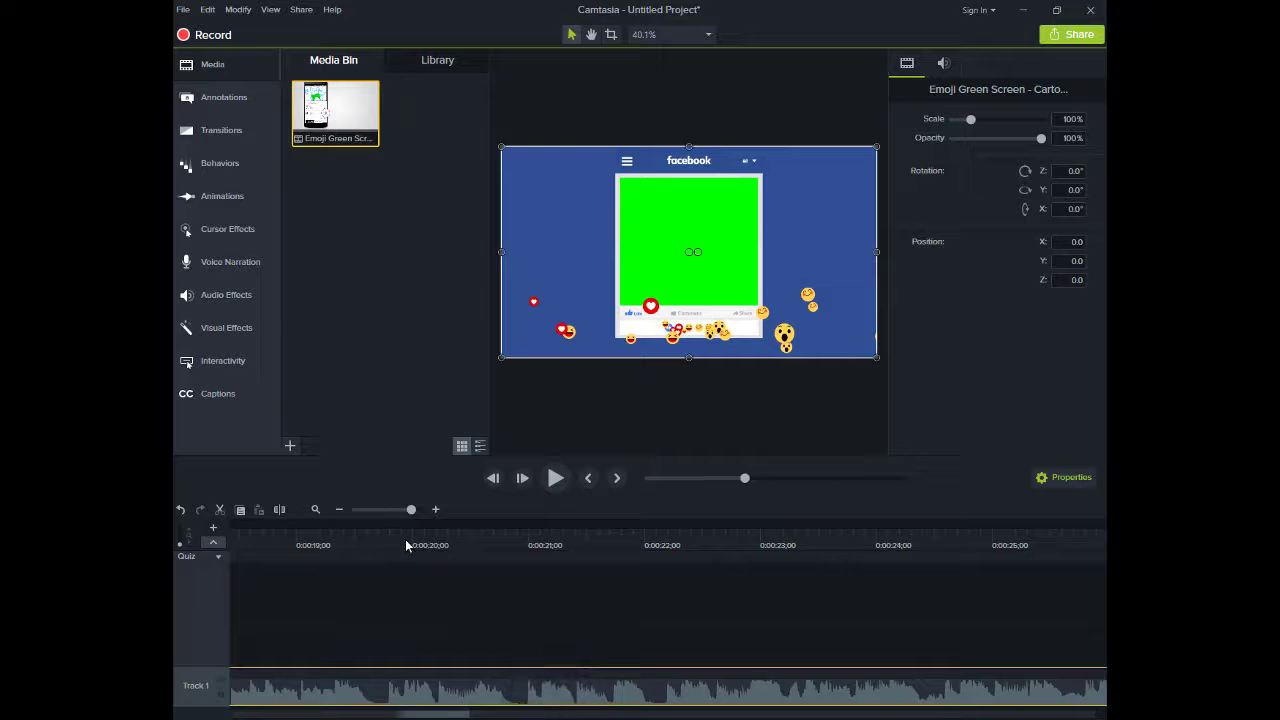
left_click_drag(406, 545, 226, 553)
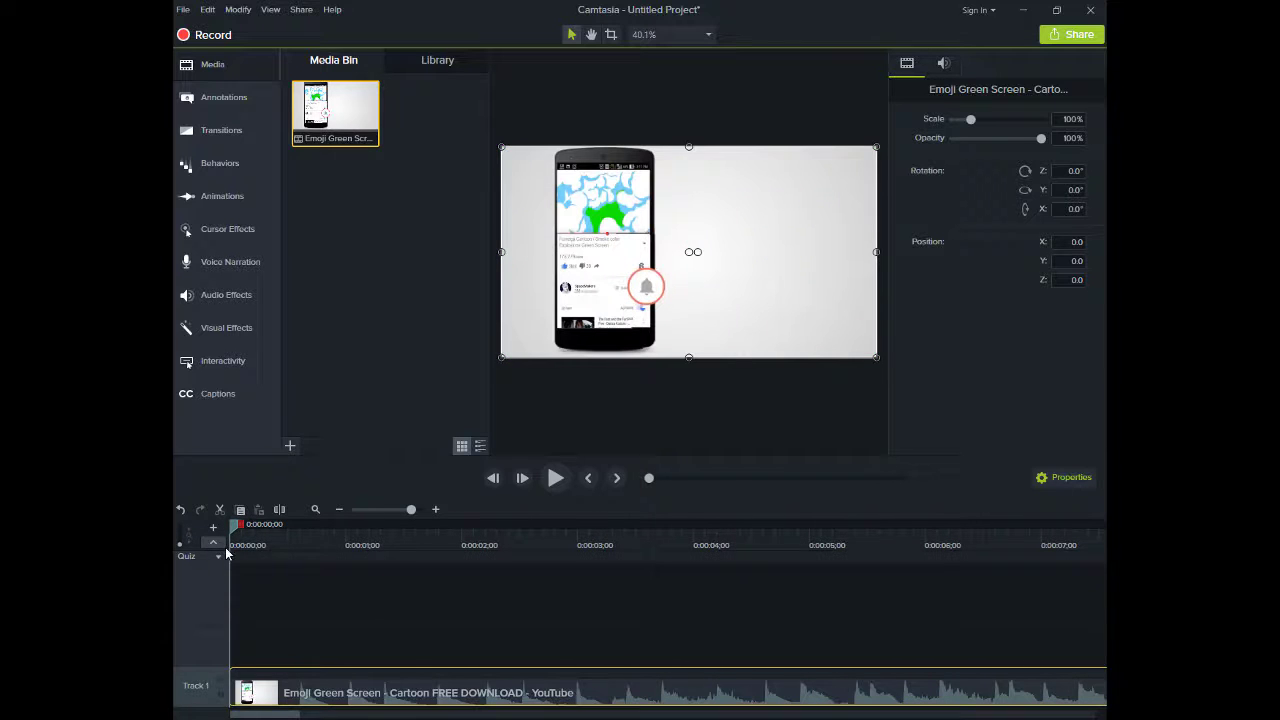
- Move the playhead to 0:00:08;04, where plain green fills the emoji clip's frame
left_click(326, 553)
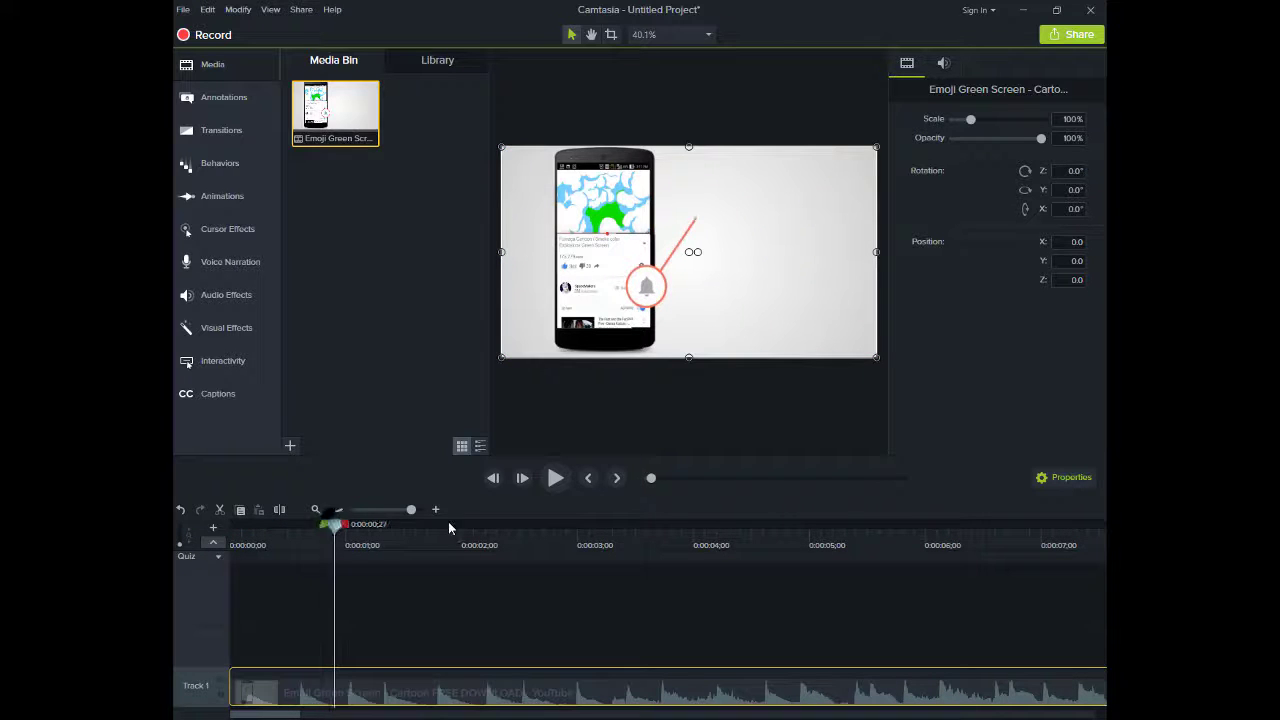
left_click(503, 528)
left_click_drag(503, 531, 933, 534)
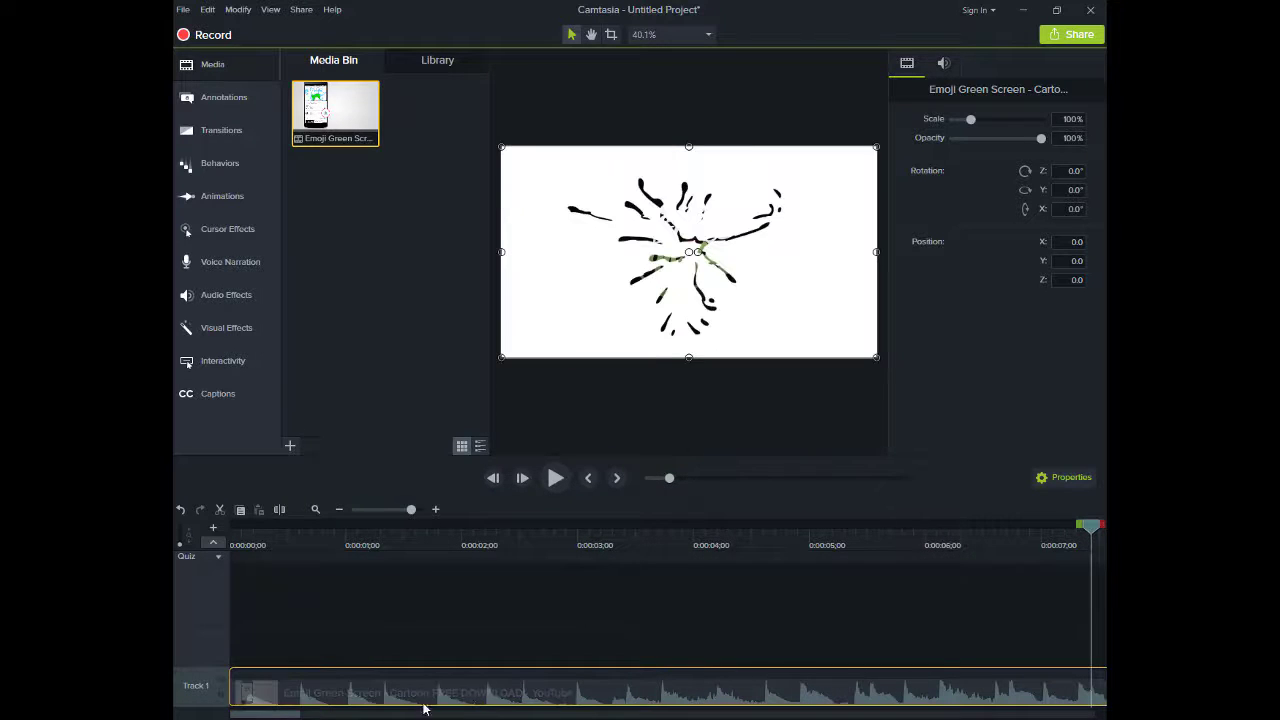
left_click_drag(303, 714, 380, 716)
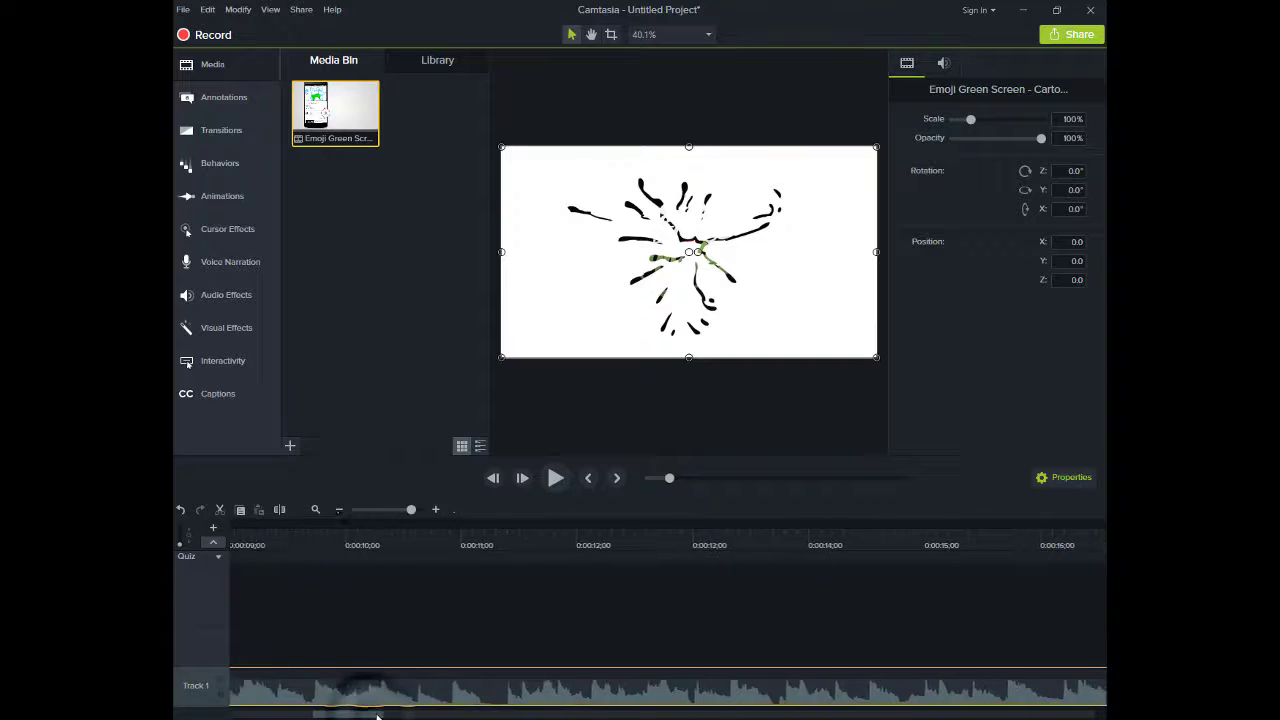
left_click_drag(313, 538, 416, 525)
left_click(279, 530)
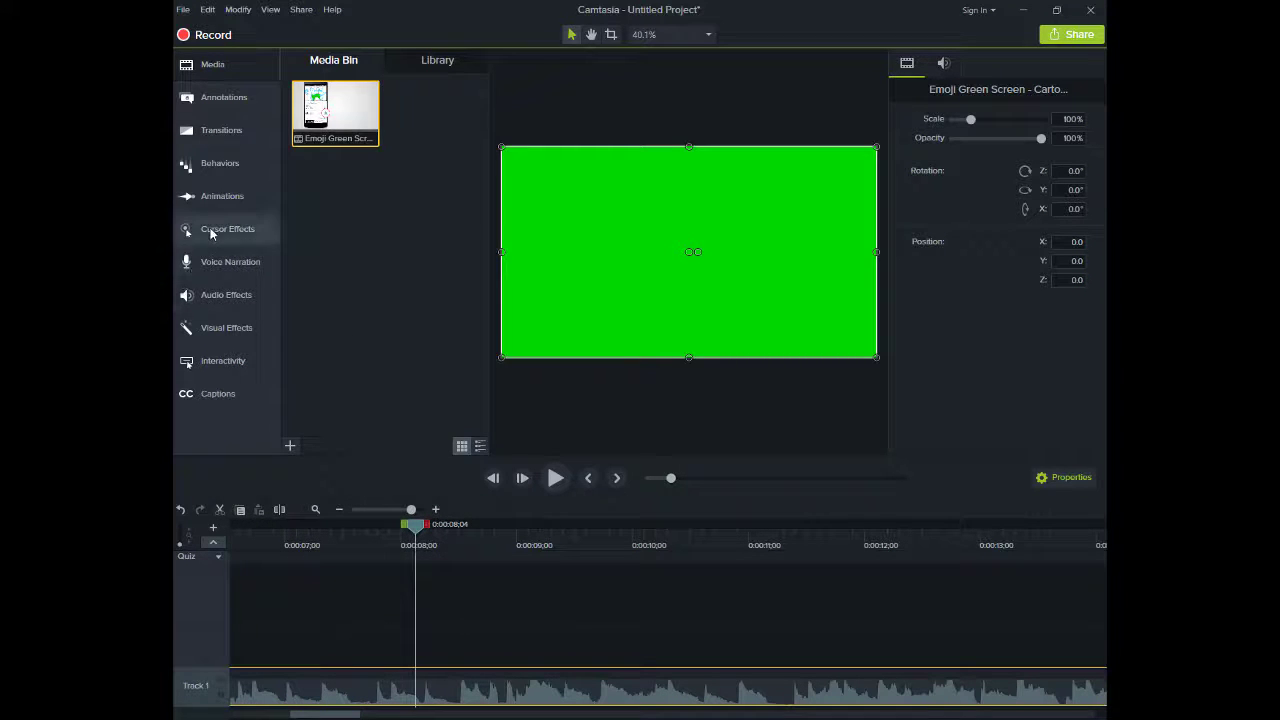
- Apply the Remove a Color visual effect to the emoji green-screen clip on Track 1
left_click(222, 196)
left_click(224, 163)
left_click(222, 196)
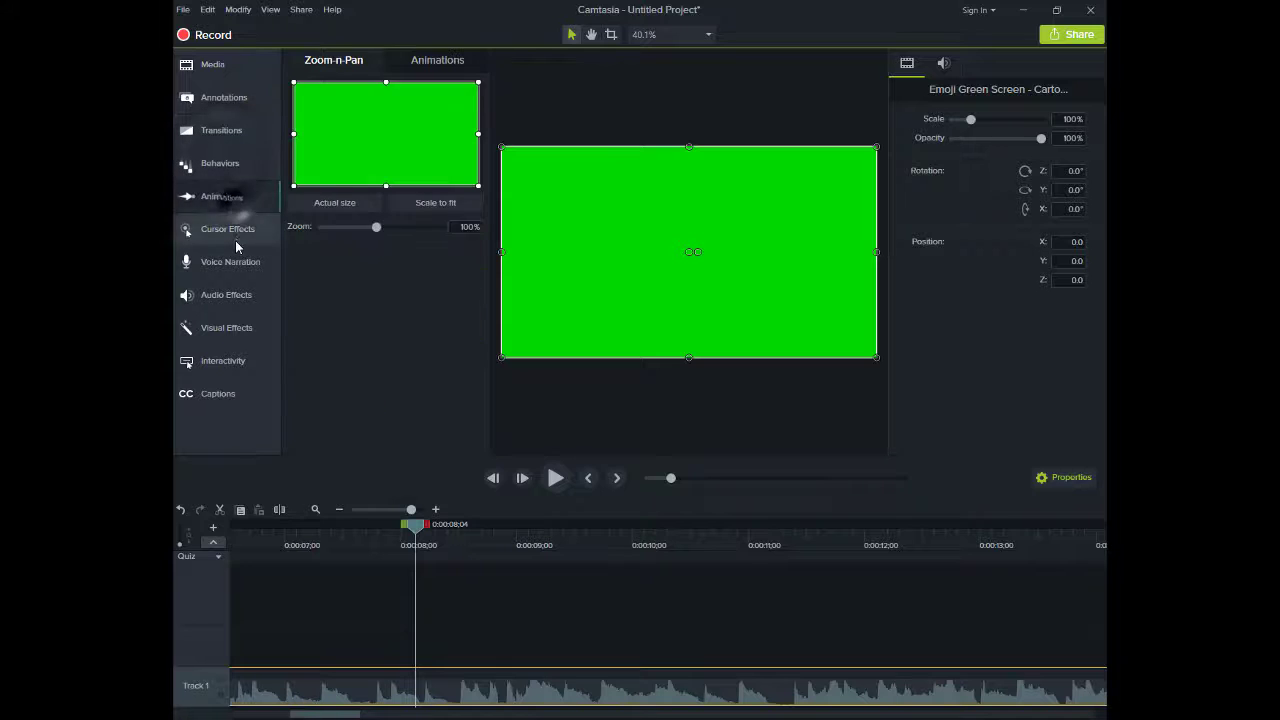
left_click(226, 228)
left_click(226, 294)
left_click(221, 334)
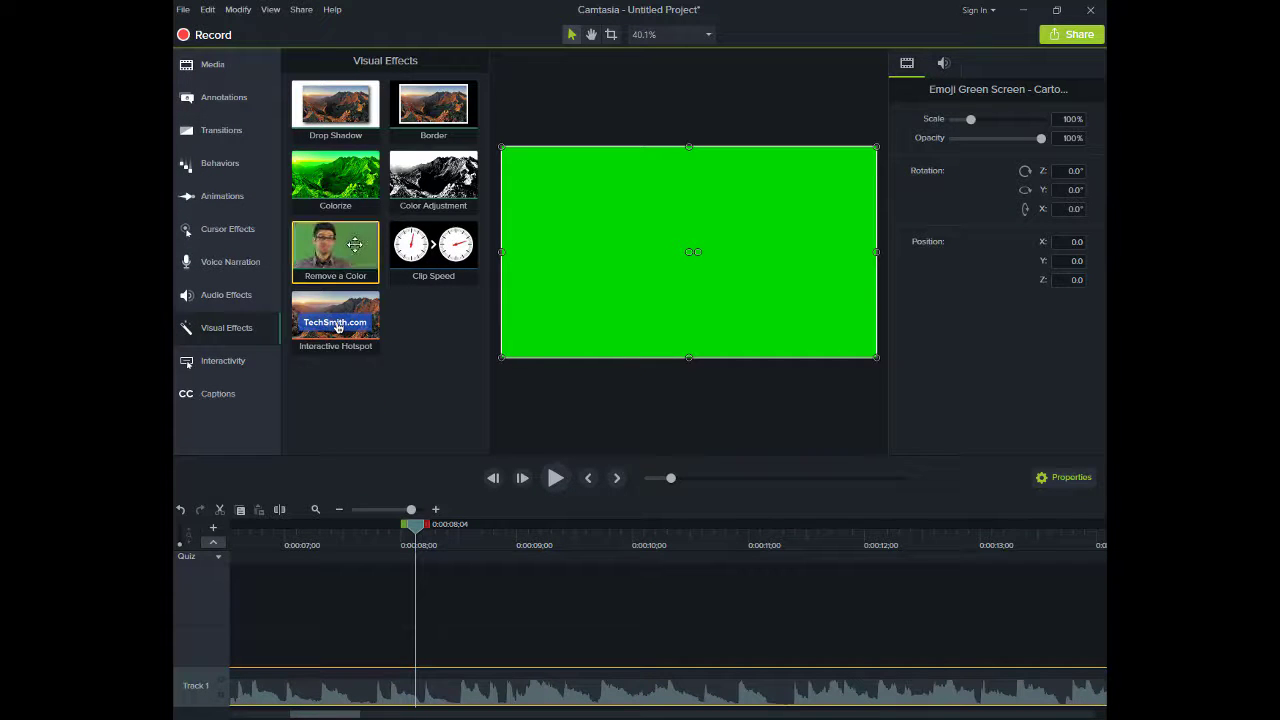
left_click_drag(355, 245, 443, 673)
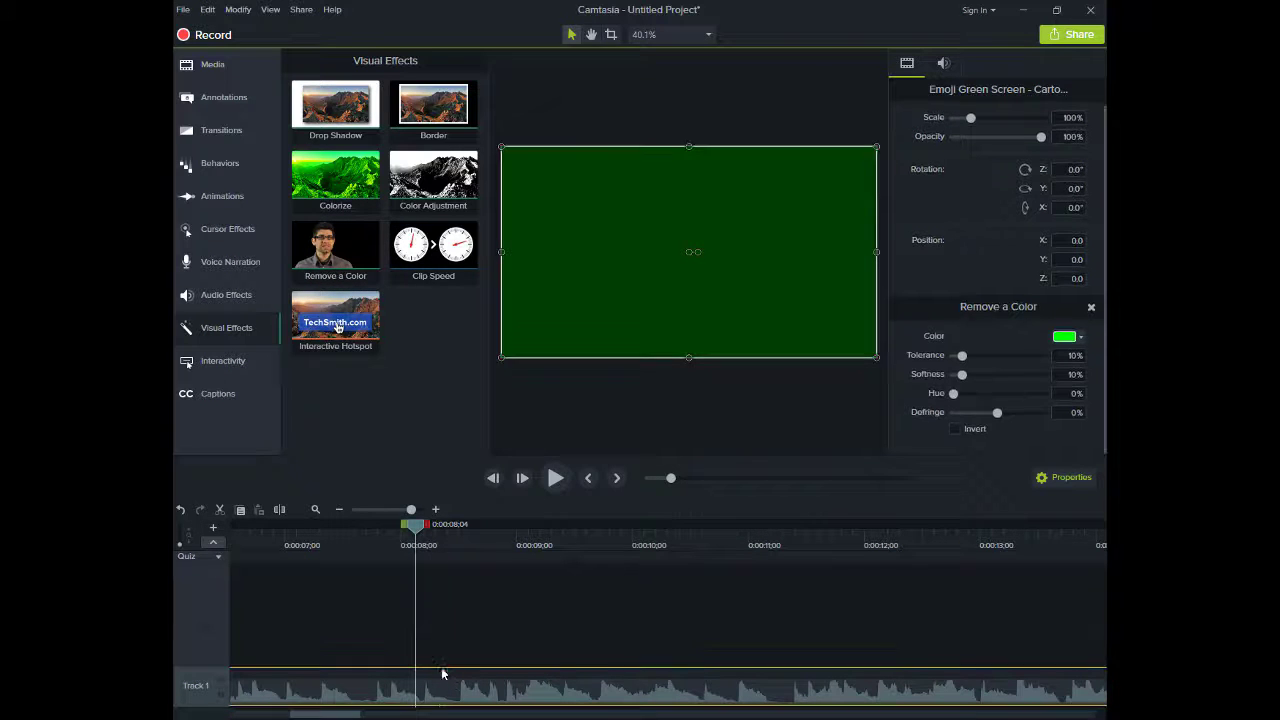
- Sample the clip's green background from the canvas until the Remove a Color effect uses its true bright green
left_click(1073, 343)
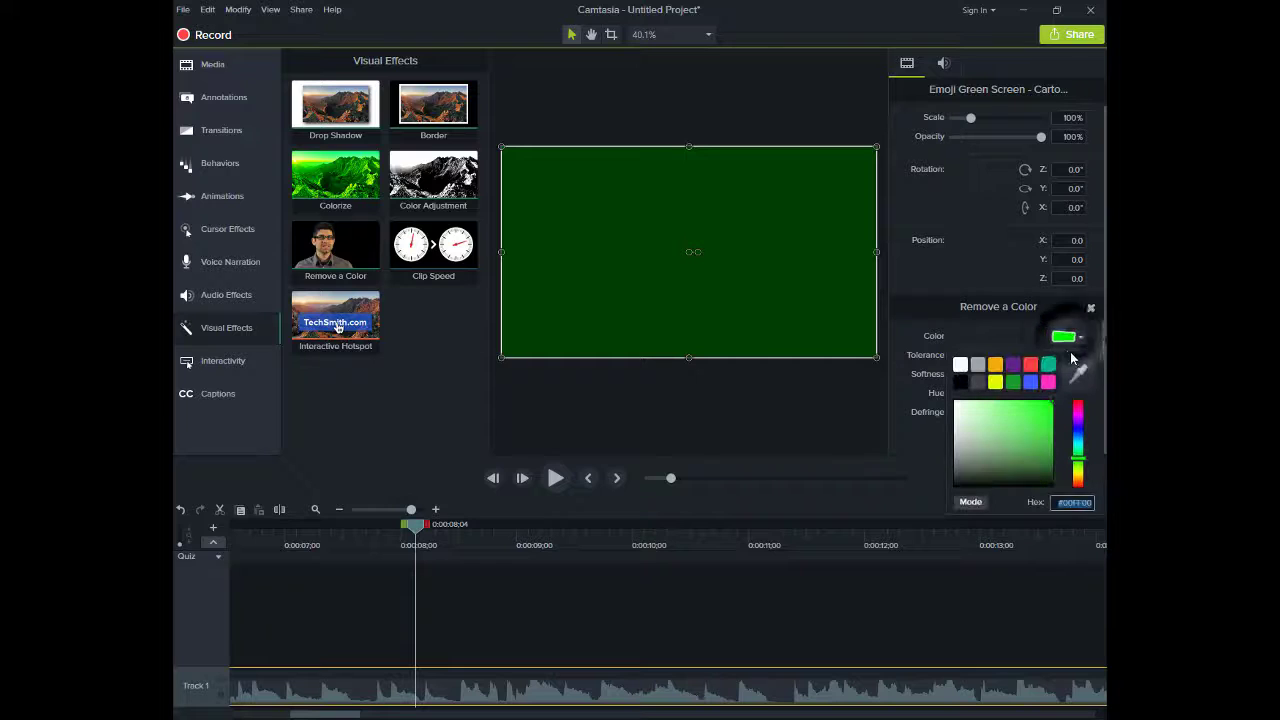
left_click(1087, 376)
left_click(841, 218)
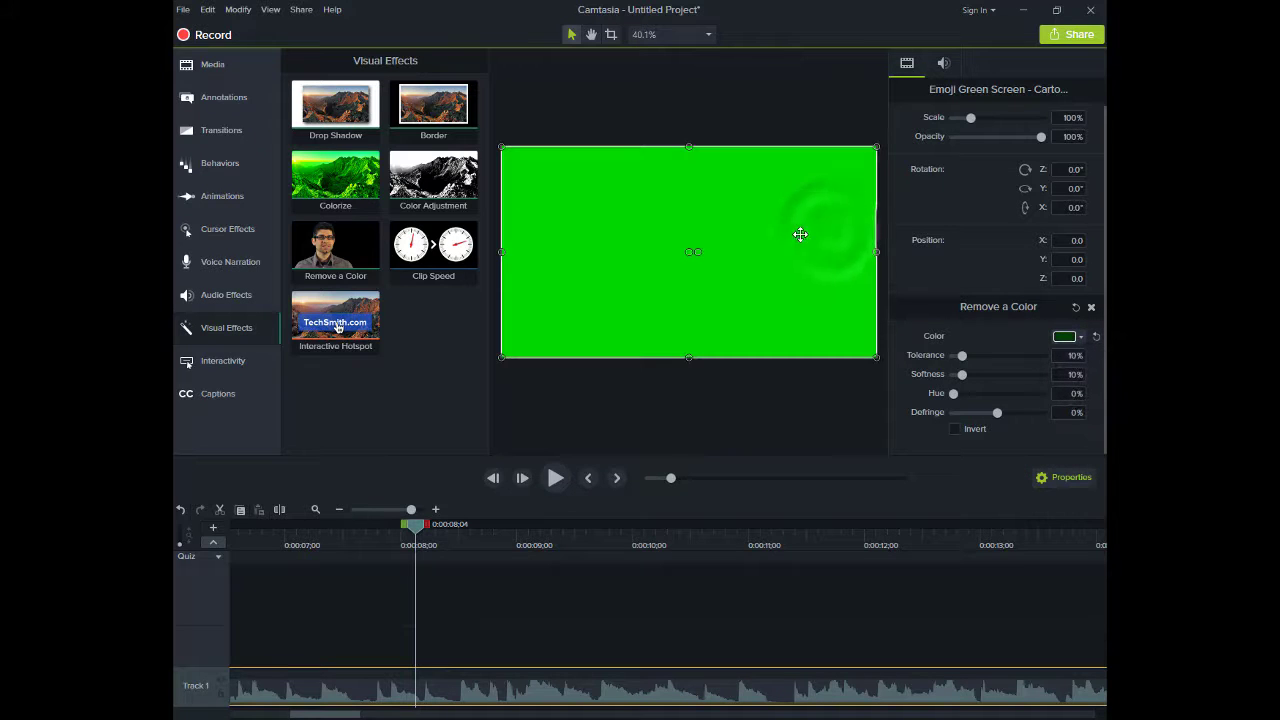
left_click(1086, 340)
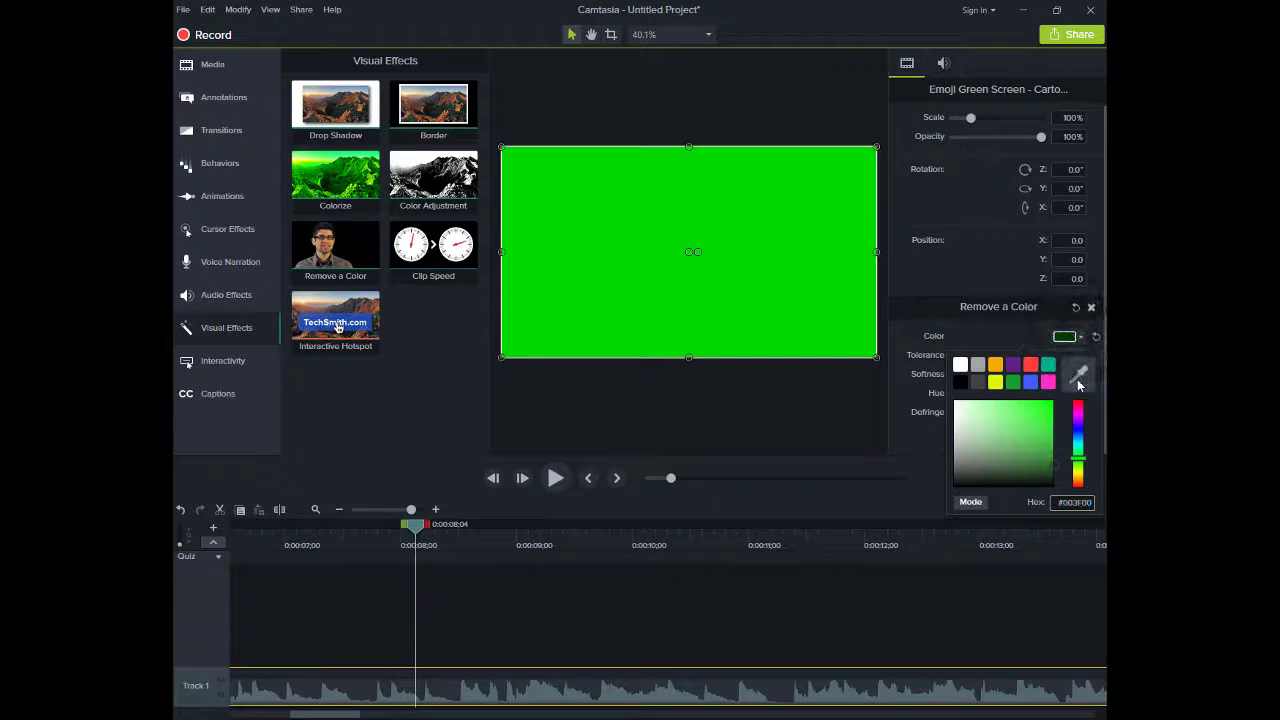
left_click(1081, 372)
left_click(780, 203)
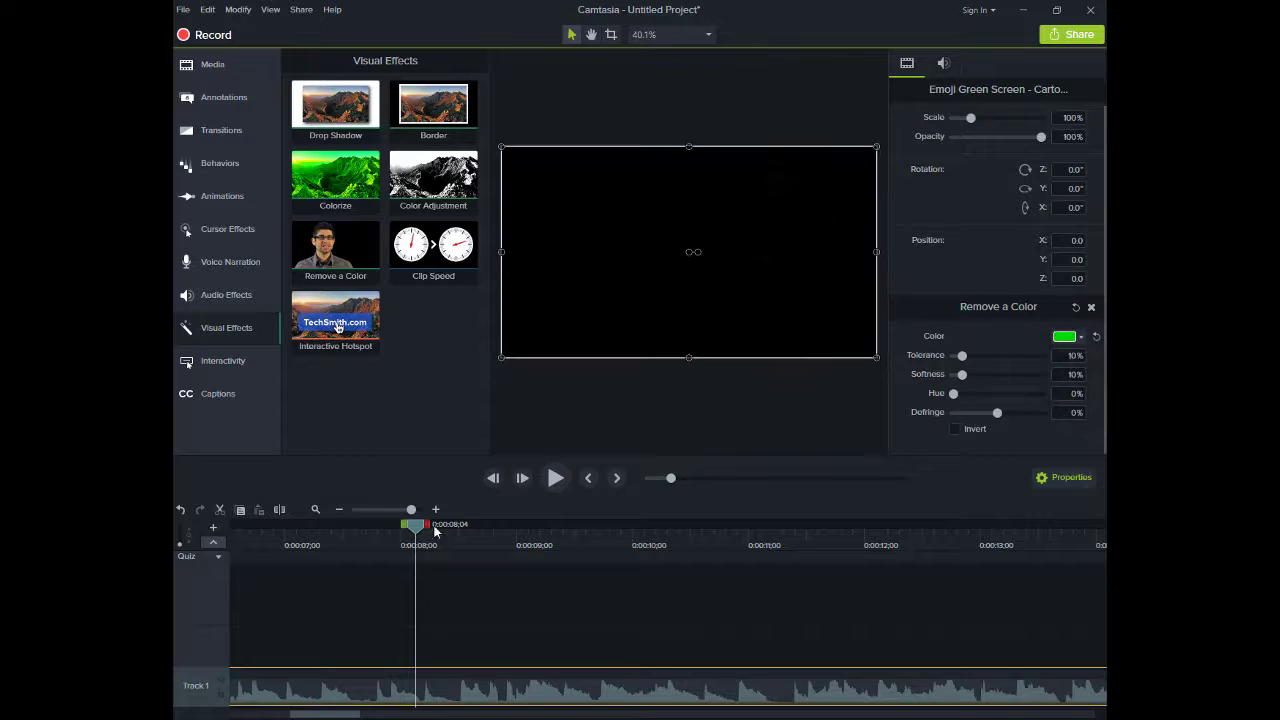
- Play back the emoji clip to check the green removal, pausing at about 20 seconds
left_click(557, 477)
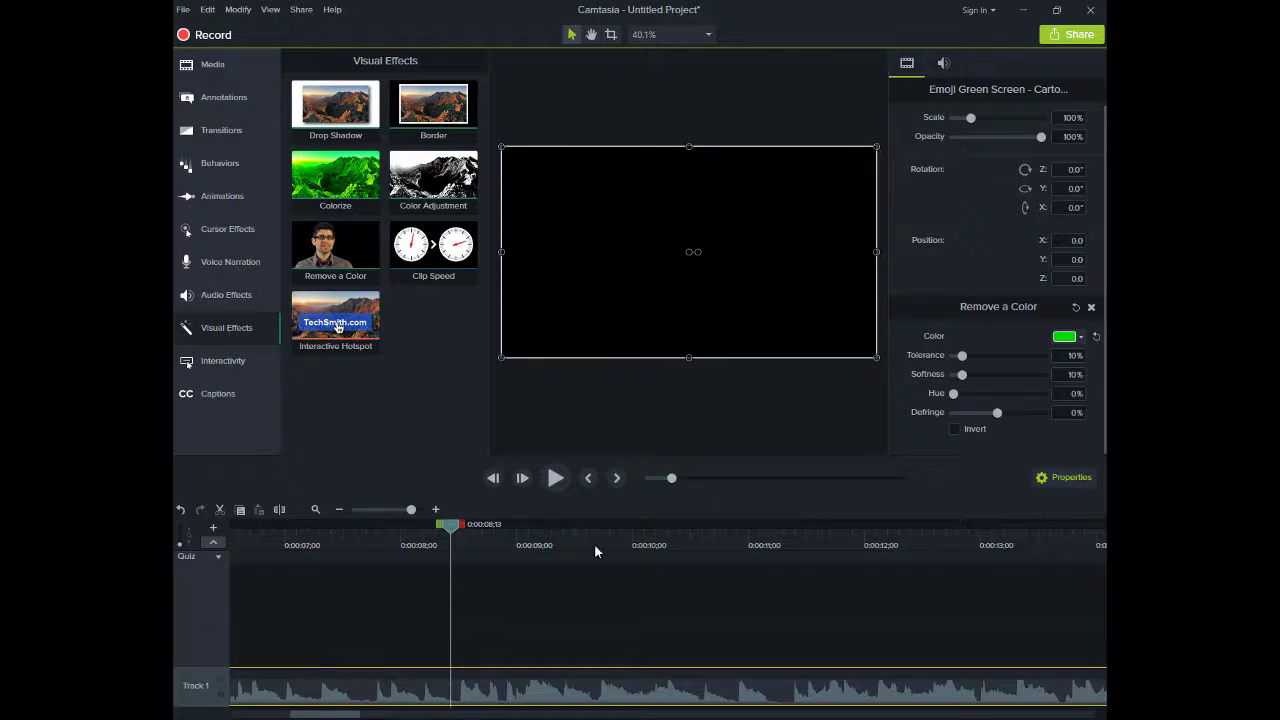
left_click(556, 480)
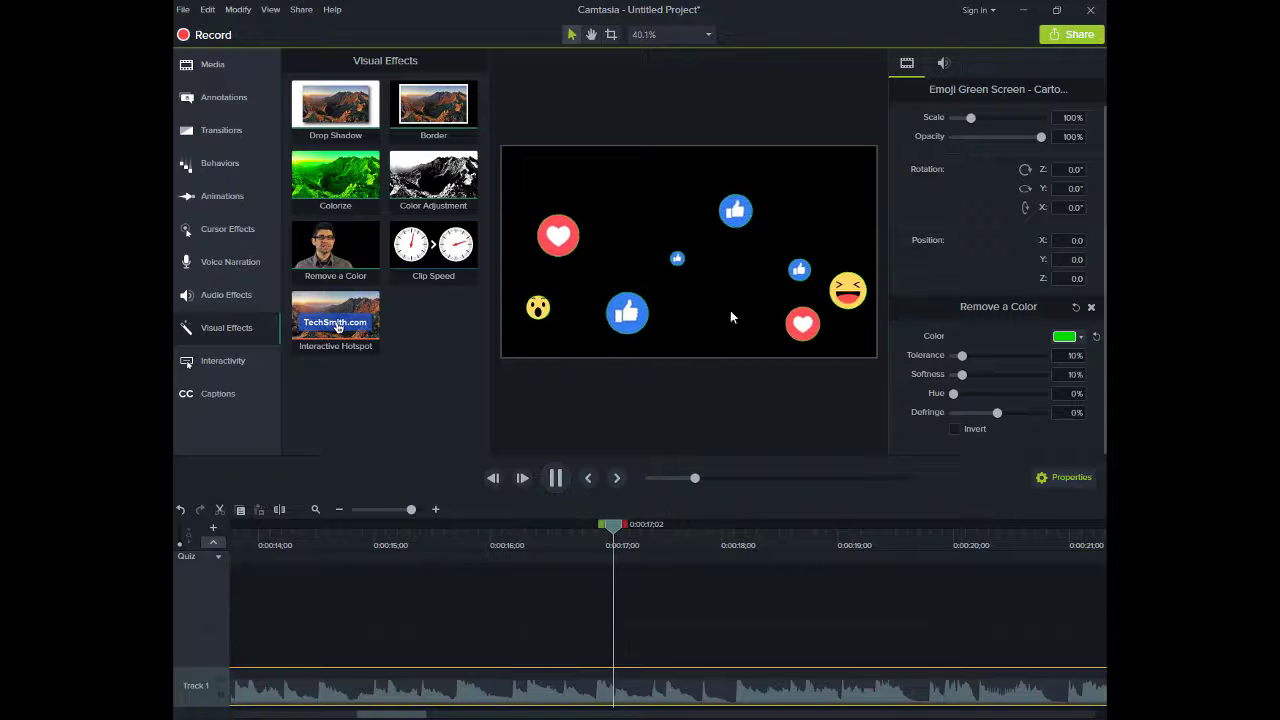
left_click(556, 479)
- Import "Bicep Workout At Home - Complete Home Workout Routine - YouTube" from the Learn Photoshop Video folder and place it on Track 2 at about 15 seconds
left_click(215, 76)
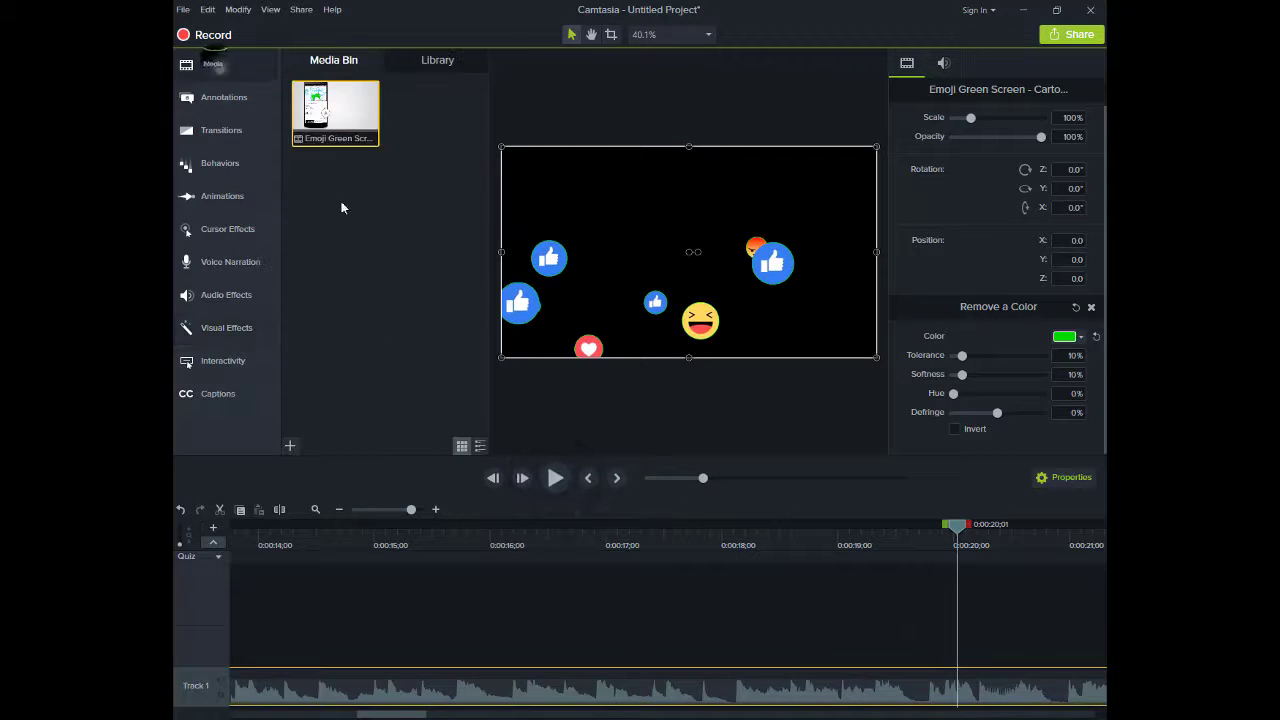
right_click(402, 272)
left_click(430, 279)
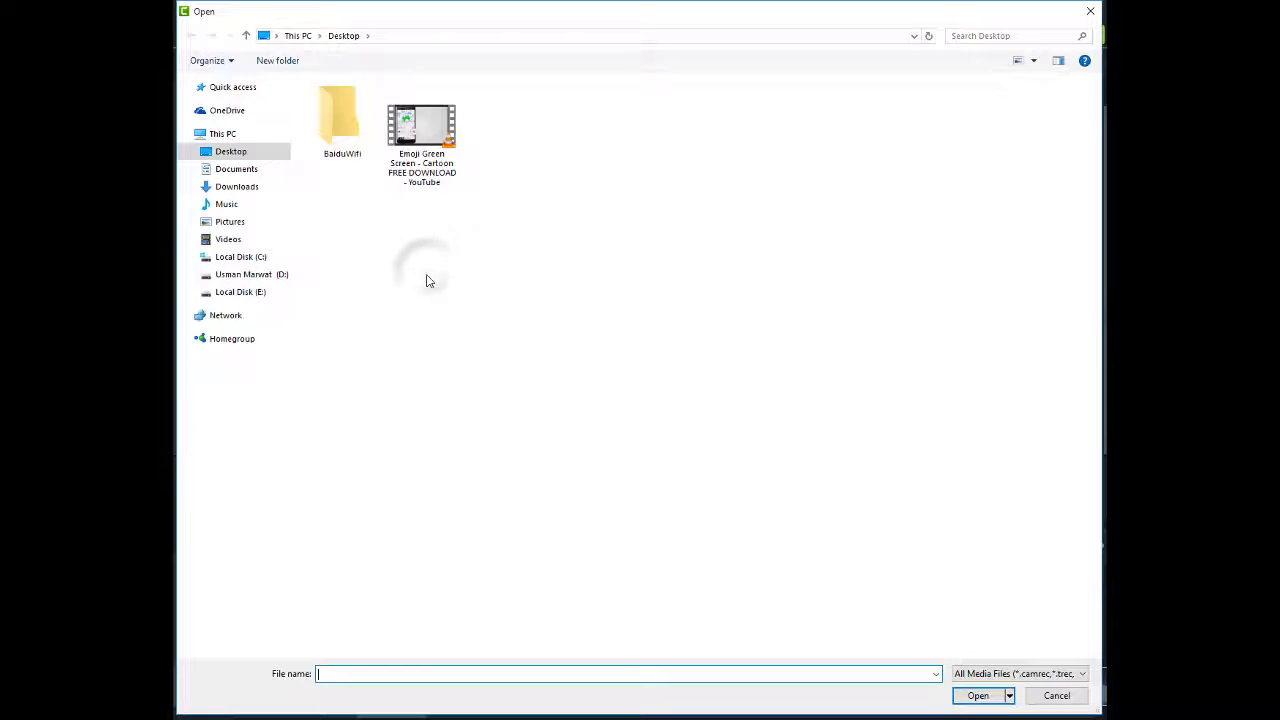
left_click(230, 274)
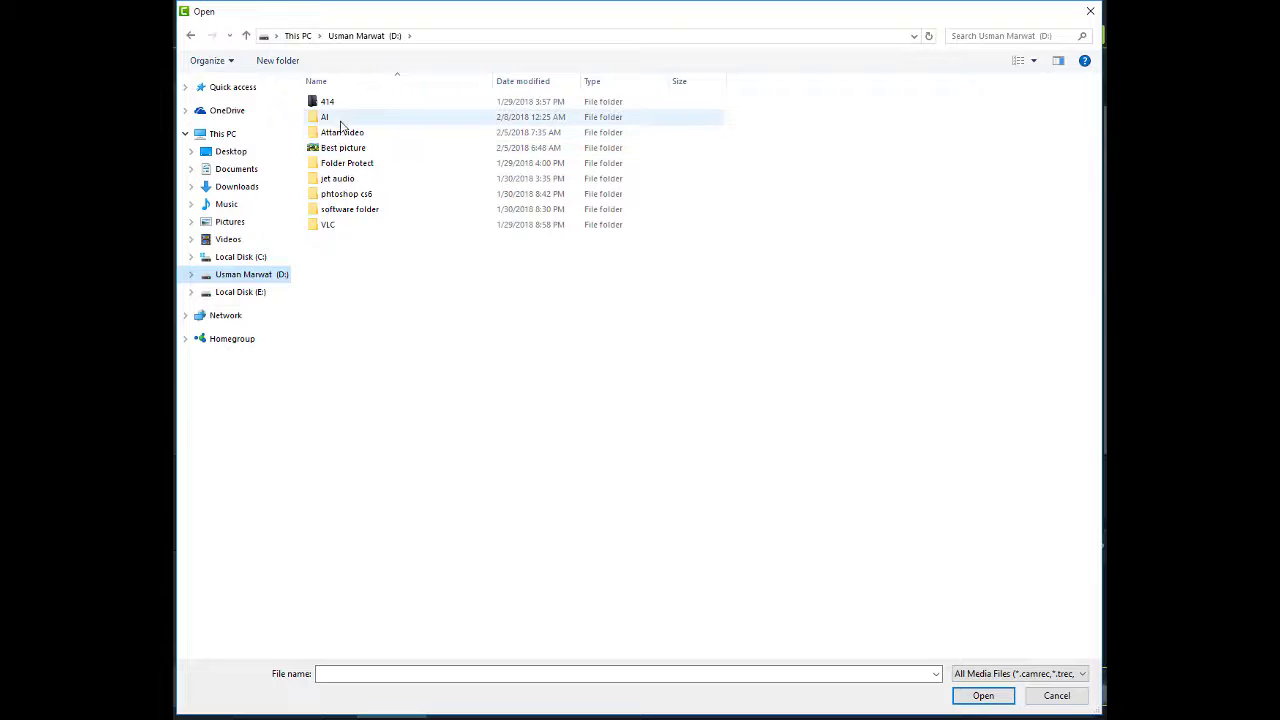
double_click(333, 117)
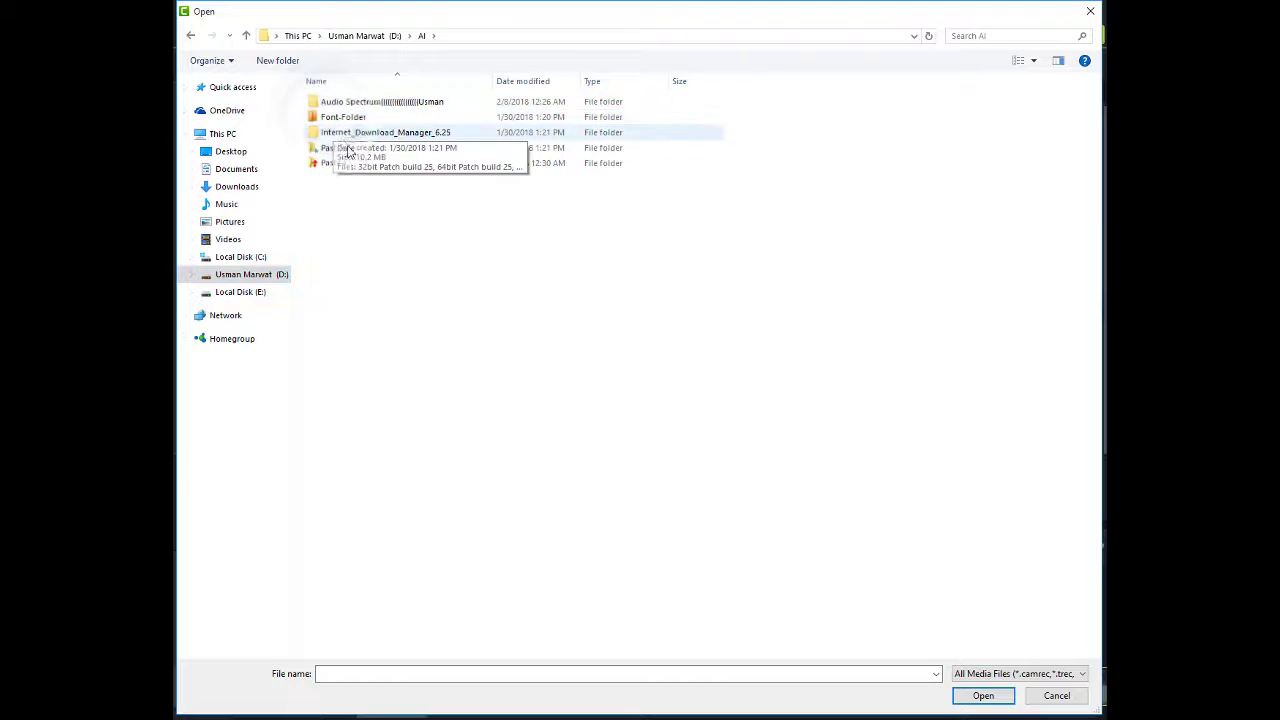
double_click(343, 117)
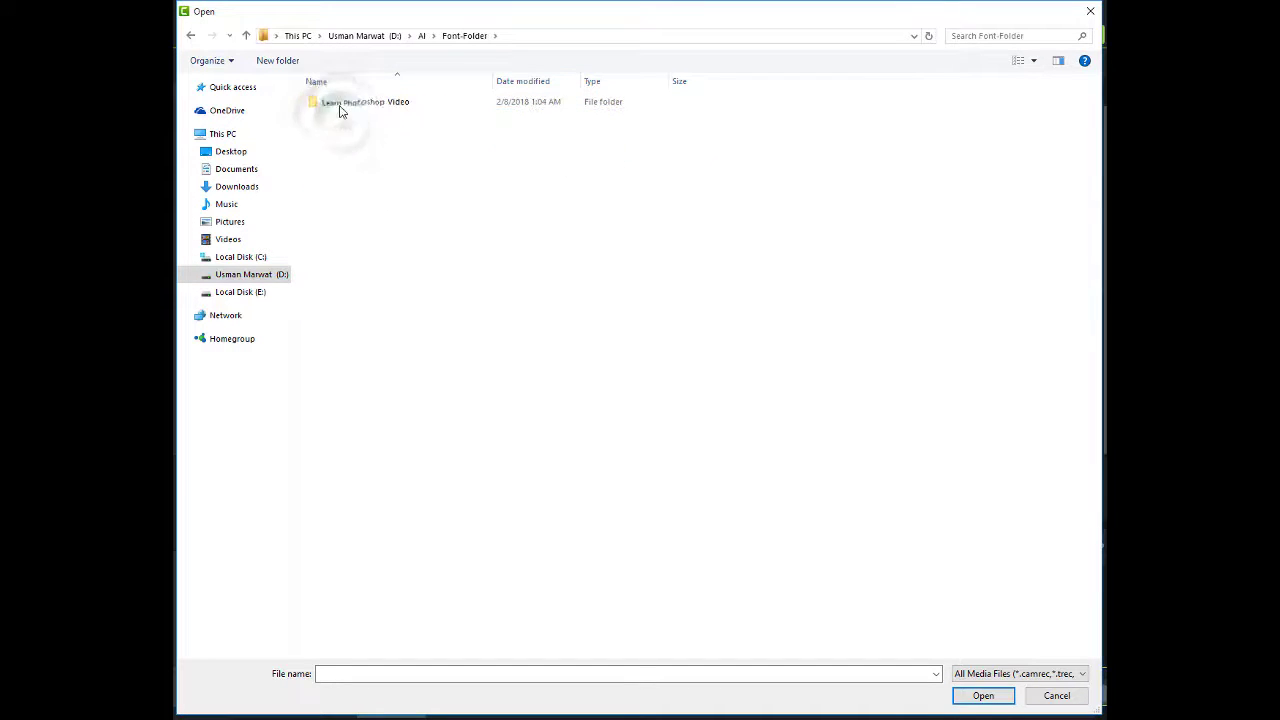
double_click(341, 104)
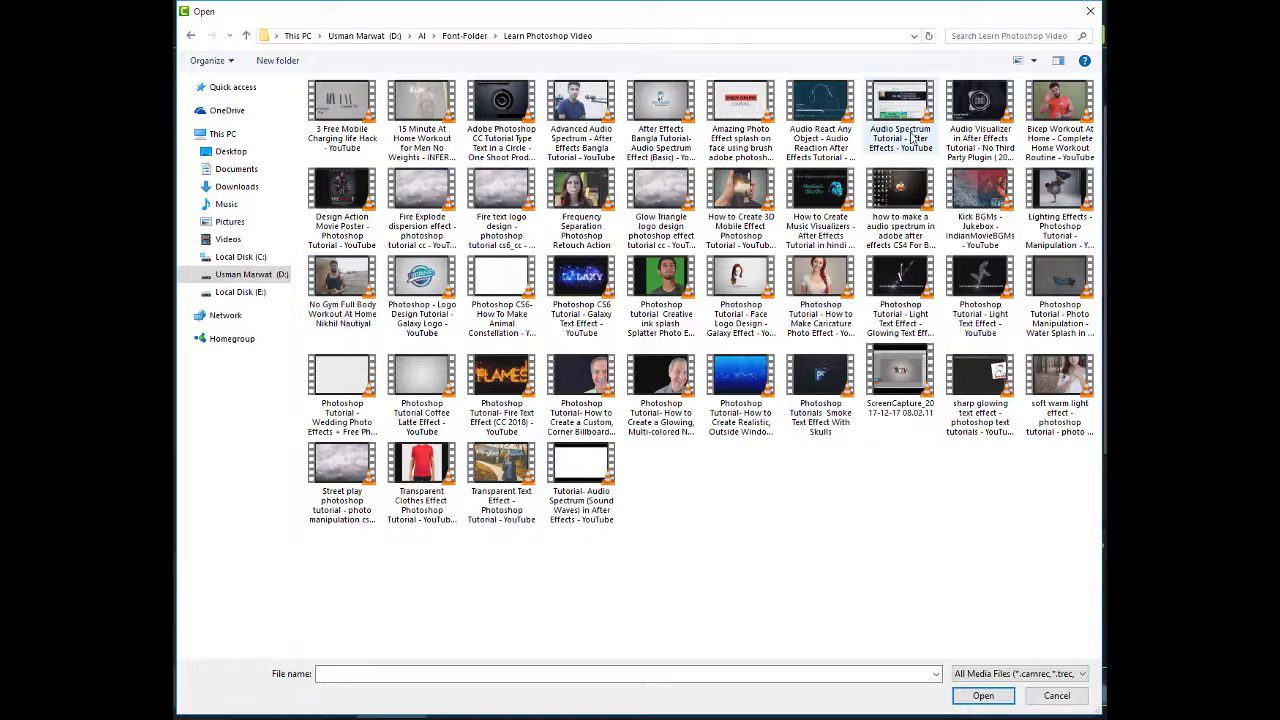
left_click(1045, 135)
left_click(983, 695)
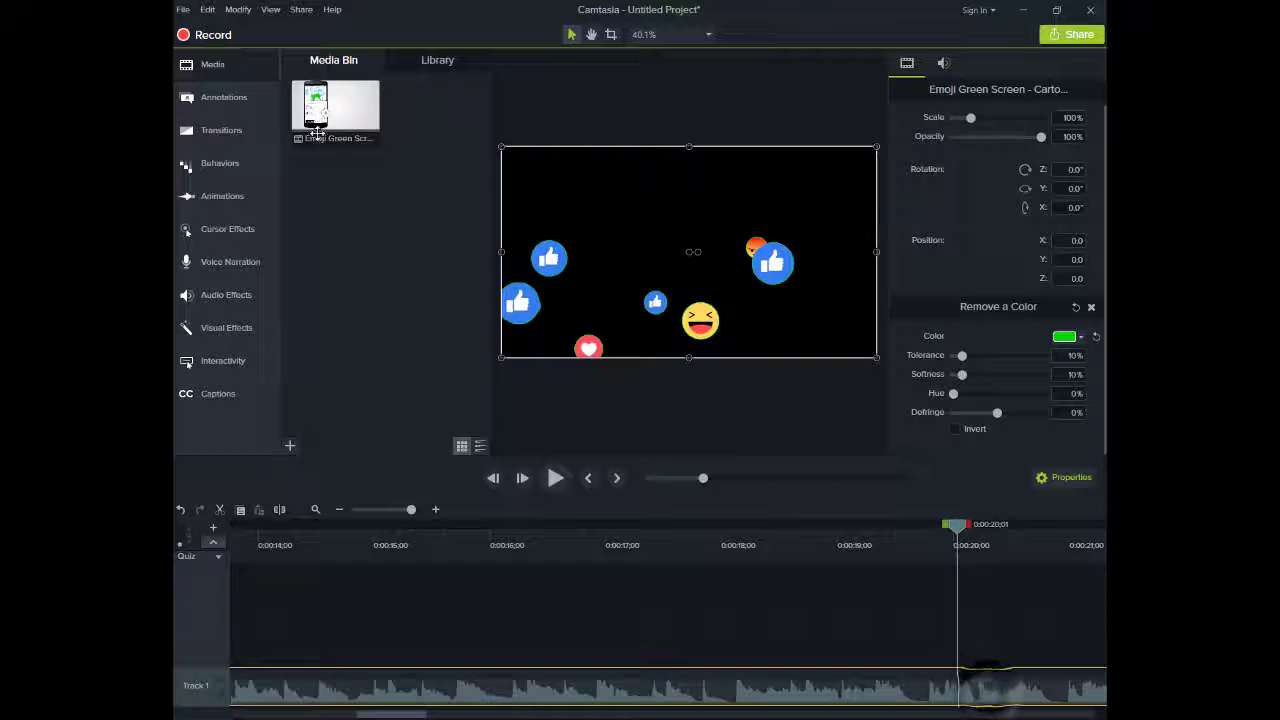
left_click_drag(432, 103, 414, 678)
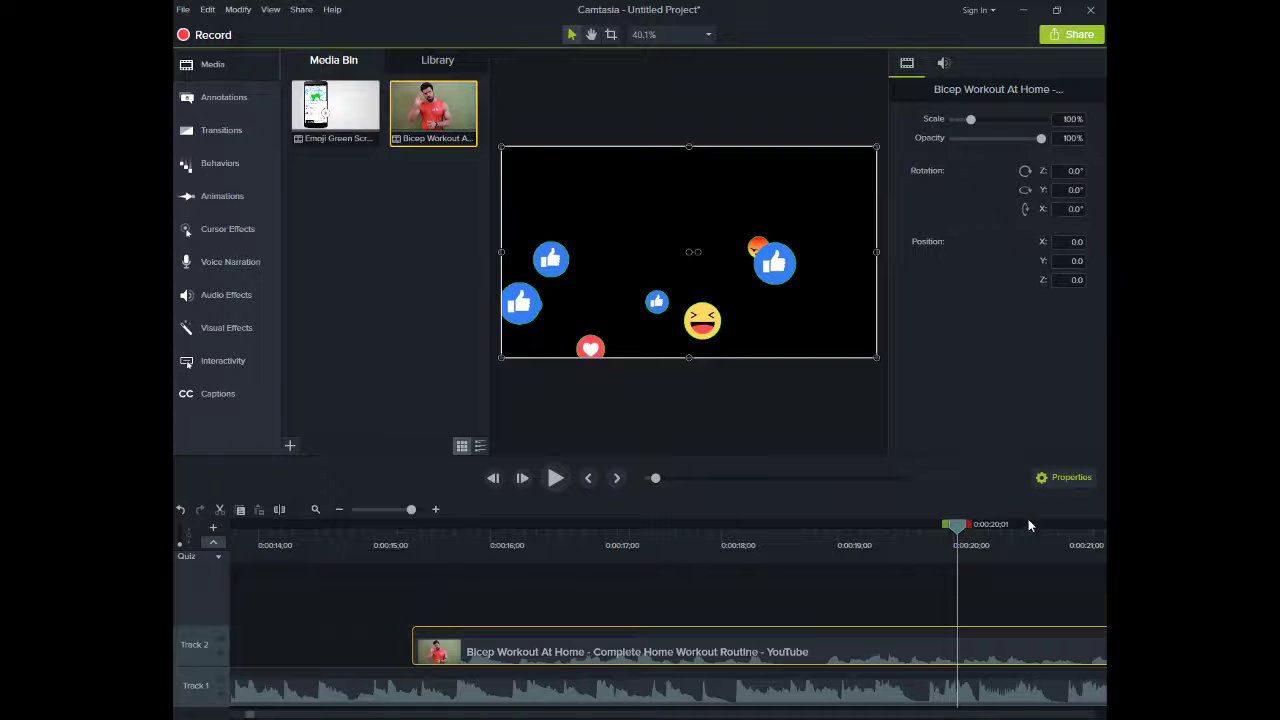
- Move the emoji clip from Track 1 to a new Track 3 so it overlays the Bicep Workout video
left_click(953, 521)
left_click(403, 548)
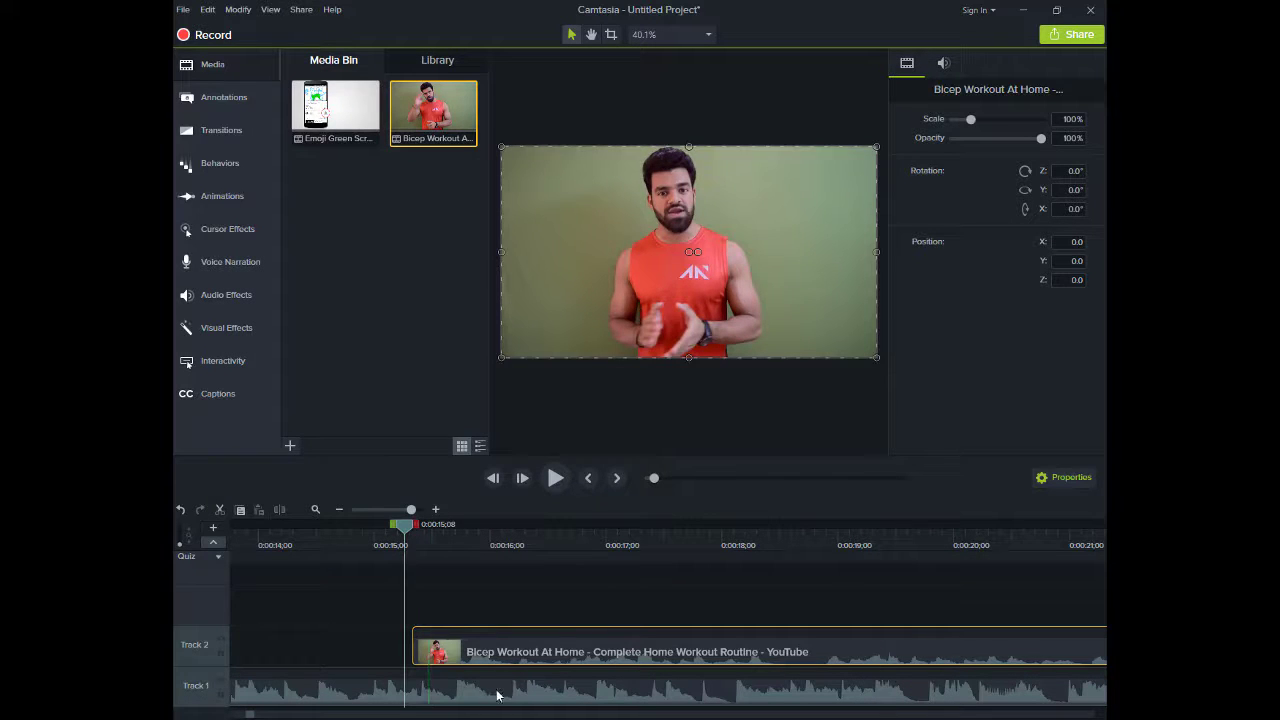
mouse_move(482, 632)
left_mouse_down()
mouse_move(480, 609)
mouse_move(425, 565)
mouse_move(434, 528)
mouse_move(506, 528)
left_mouse_up()
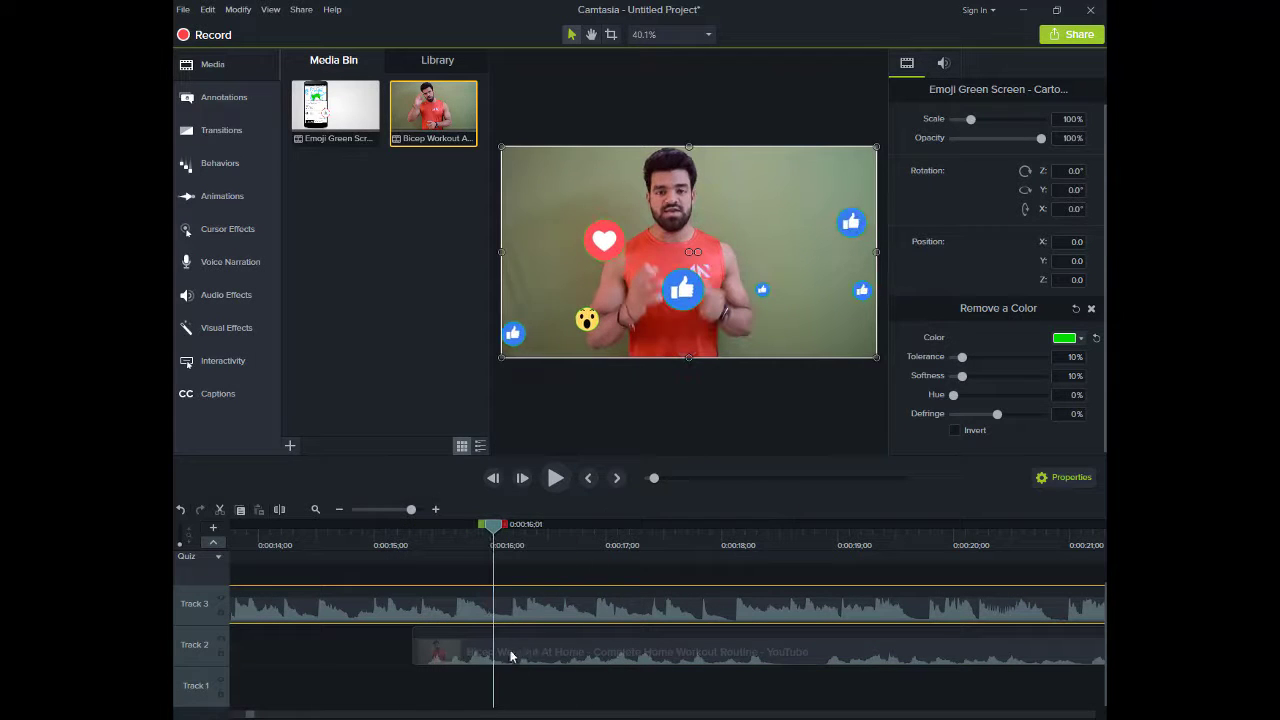
- Move the Bicep Workout clip to the start of Track 2 and preview the opening of the timeline
left_click_drag(510, 656, 176, 648)
left_click_drag(240, 715, 222, 712)
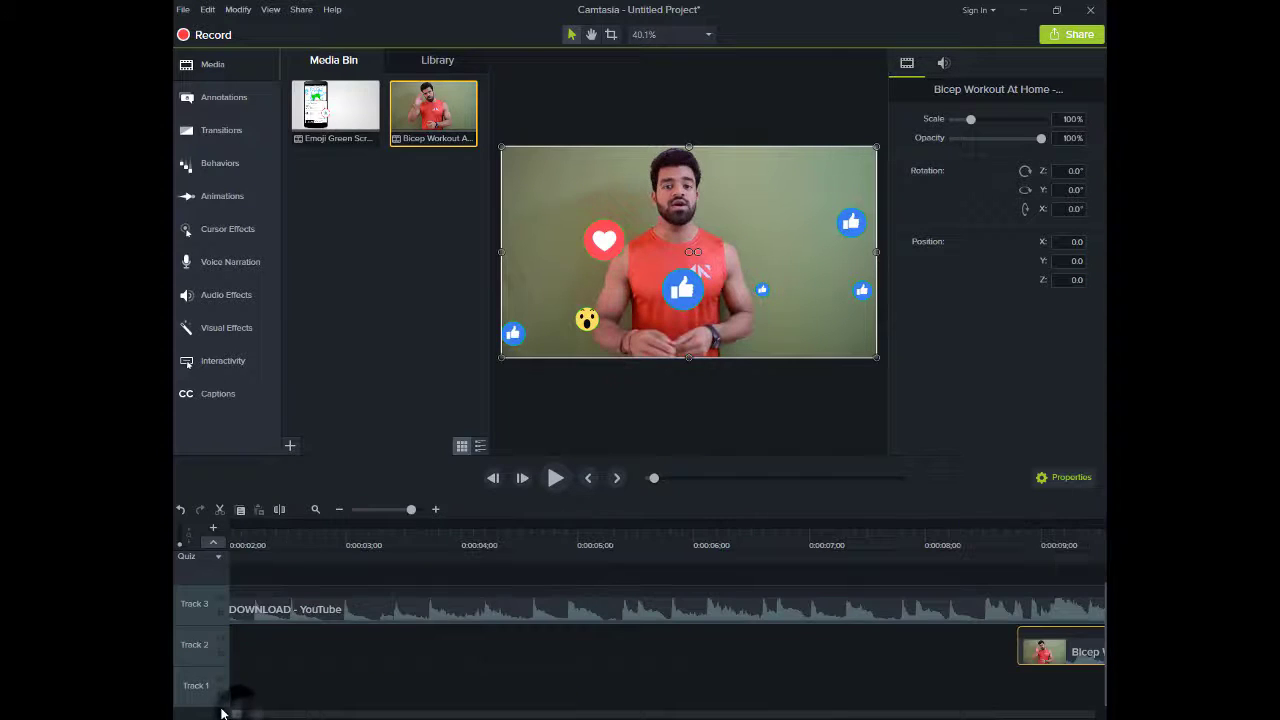
left_click_drag(1006, 658, 205, 612)
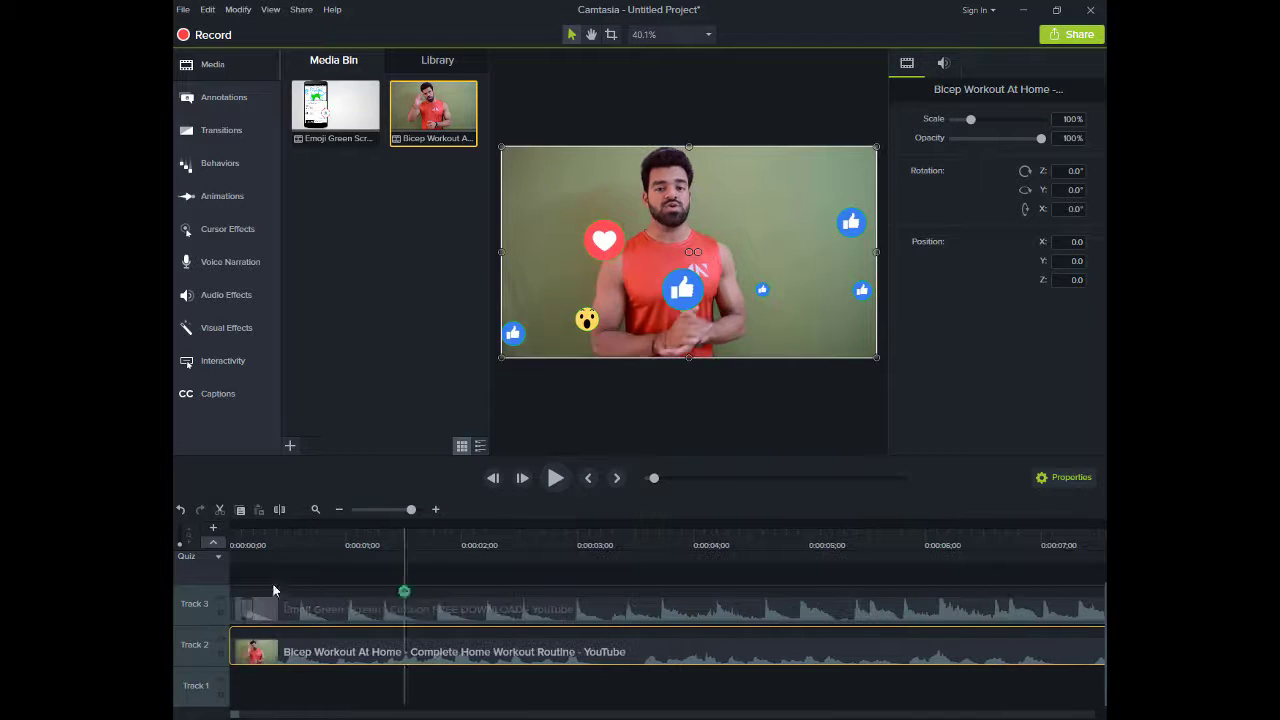
left_click(265, 556)
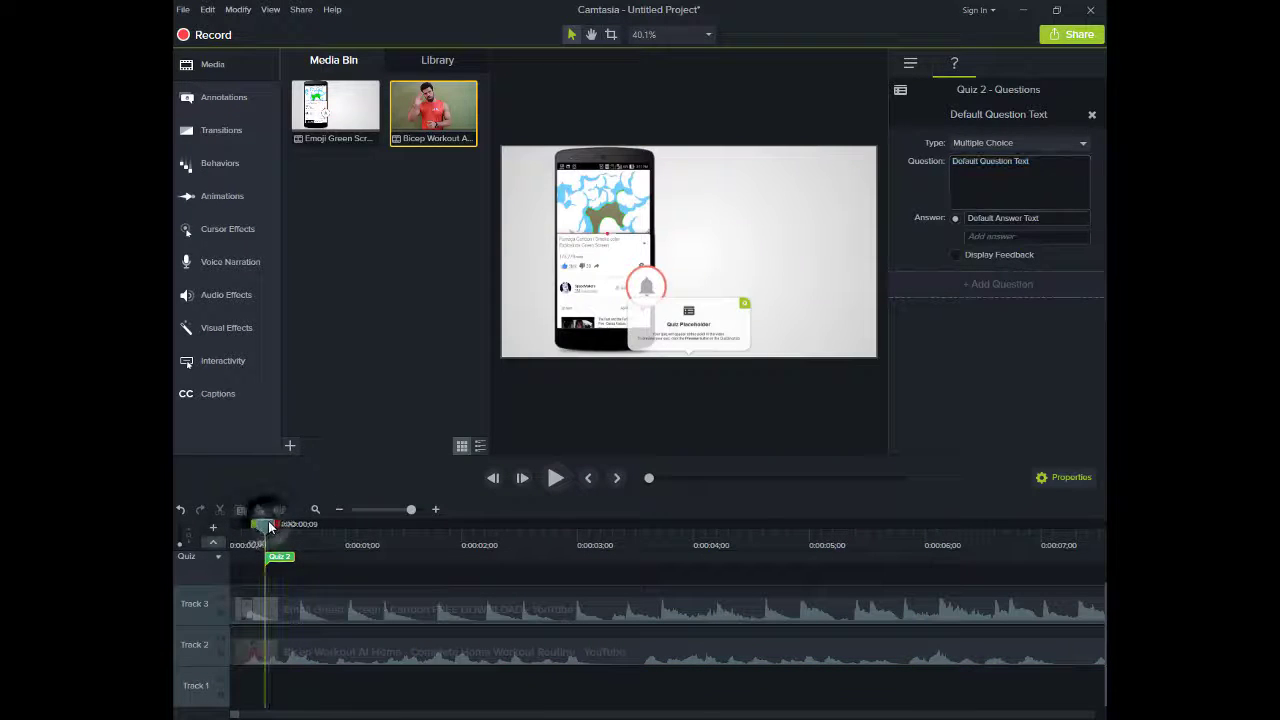
left_click_drag(268, 527, 285, 527)
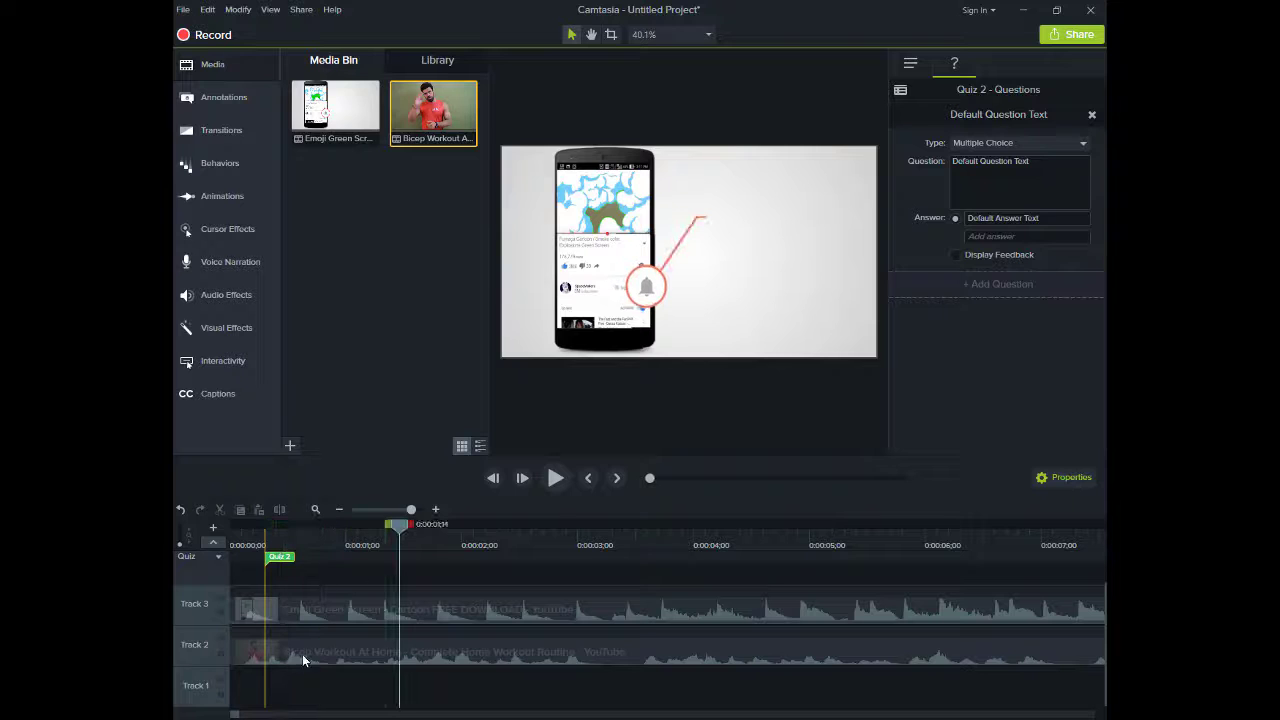
- Shift the Bicep Workout clip on Track 2 to start at about 7 seconds and play back from just before it
left_click_drag(320, 652, 843, 632)
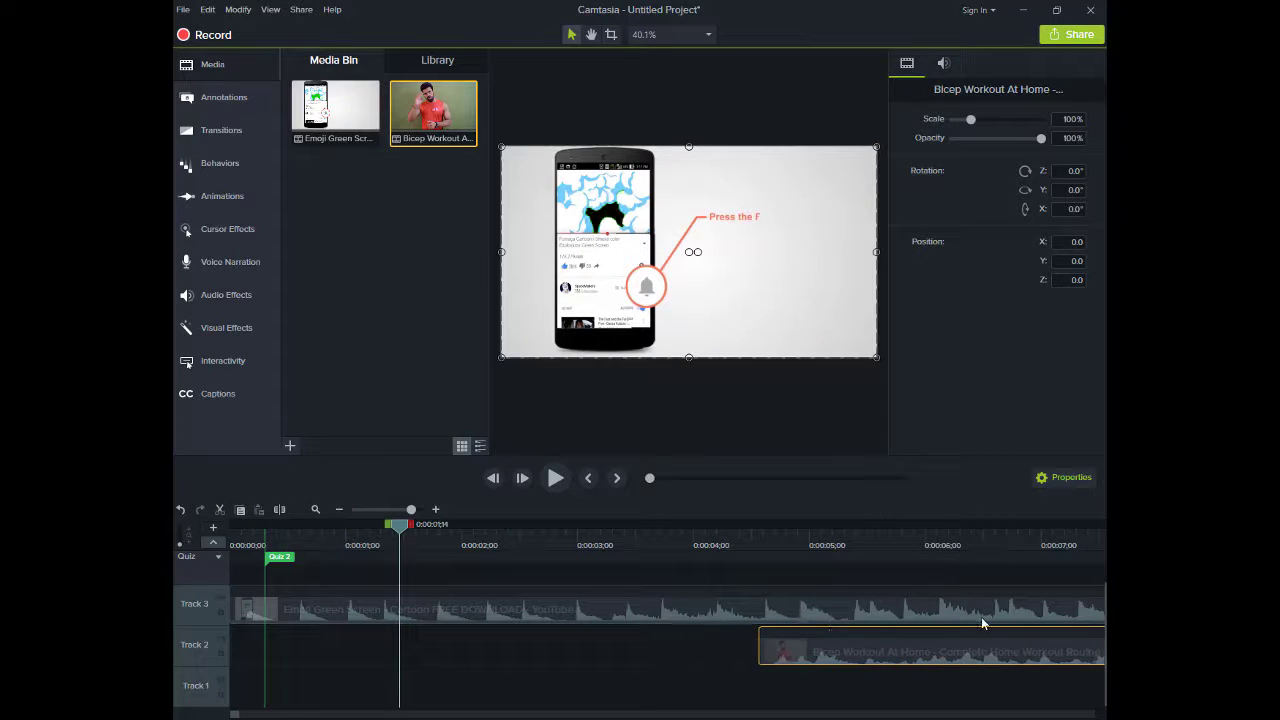
left_click_drag(982, 624, 1003, 619)
left_click_drag(1090, 607, 1098, 614)
left_click(978, 535)
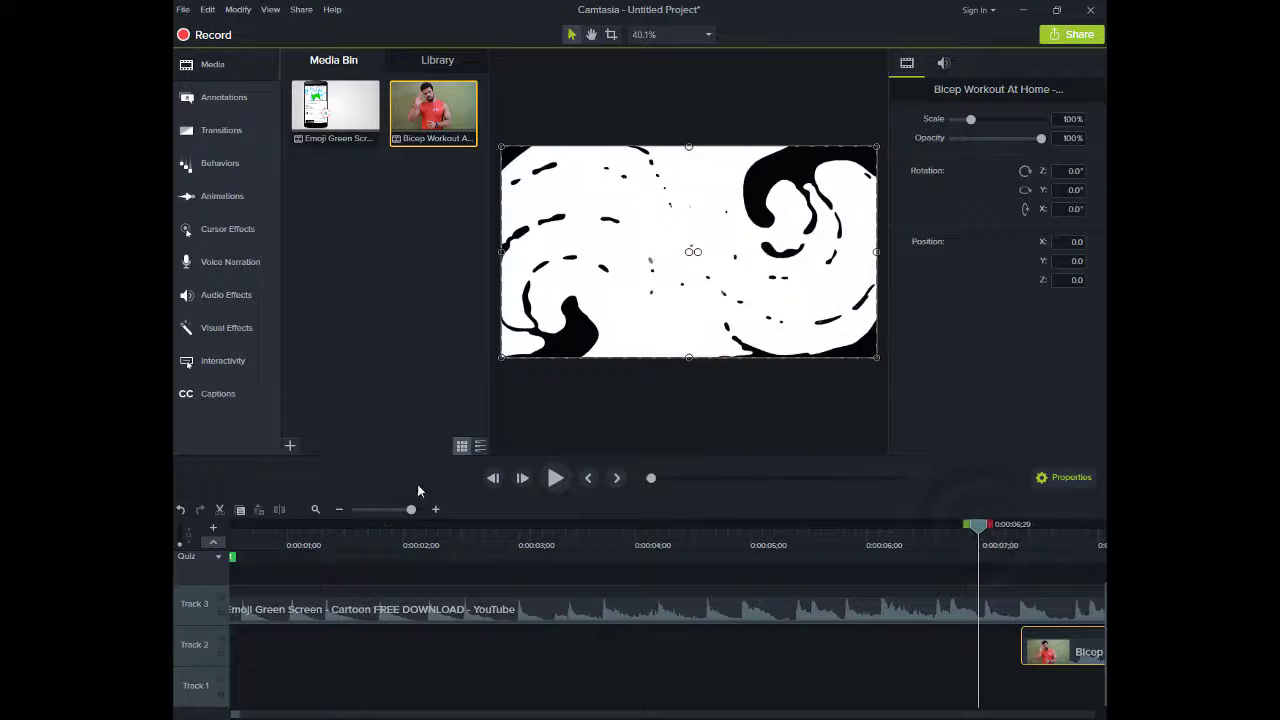
left_click(556, 478)
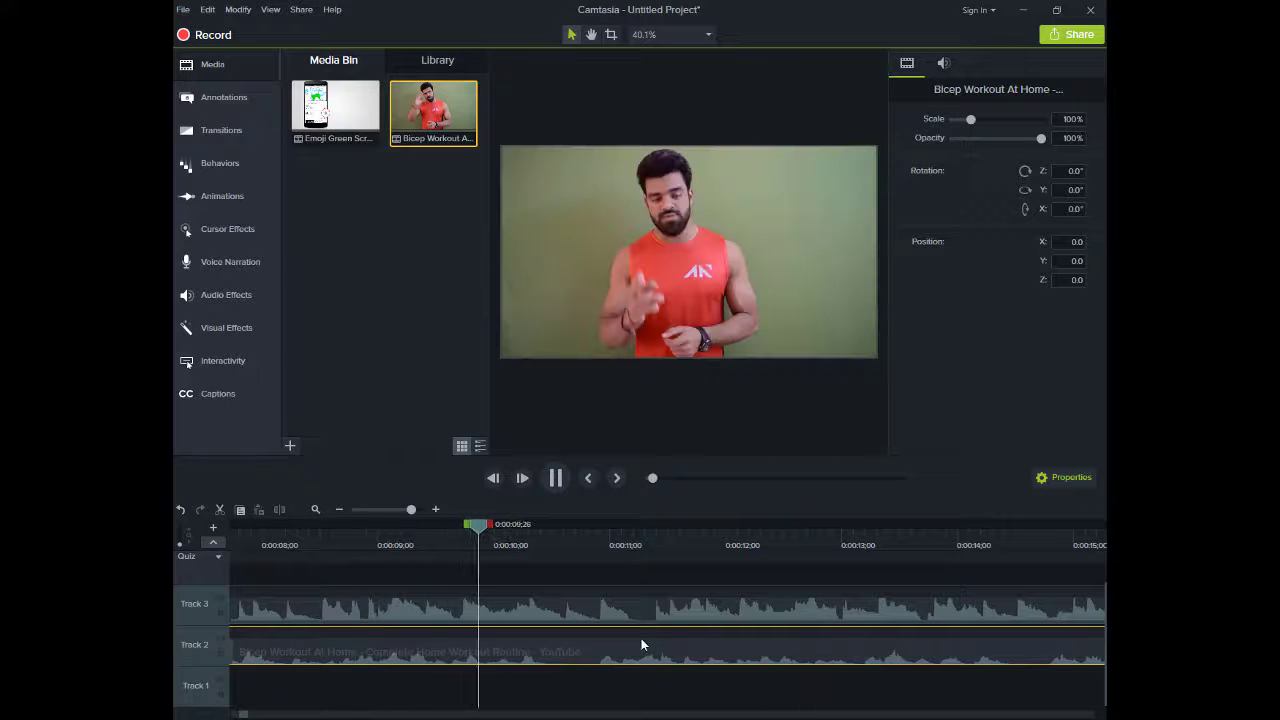
- Add a quiz to the emoji clip on Track 3 at 0:00:10;27 and open the quiz options
key("shift+q")
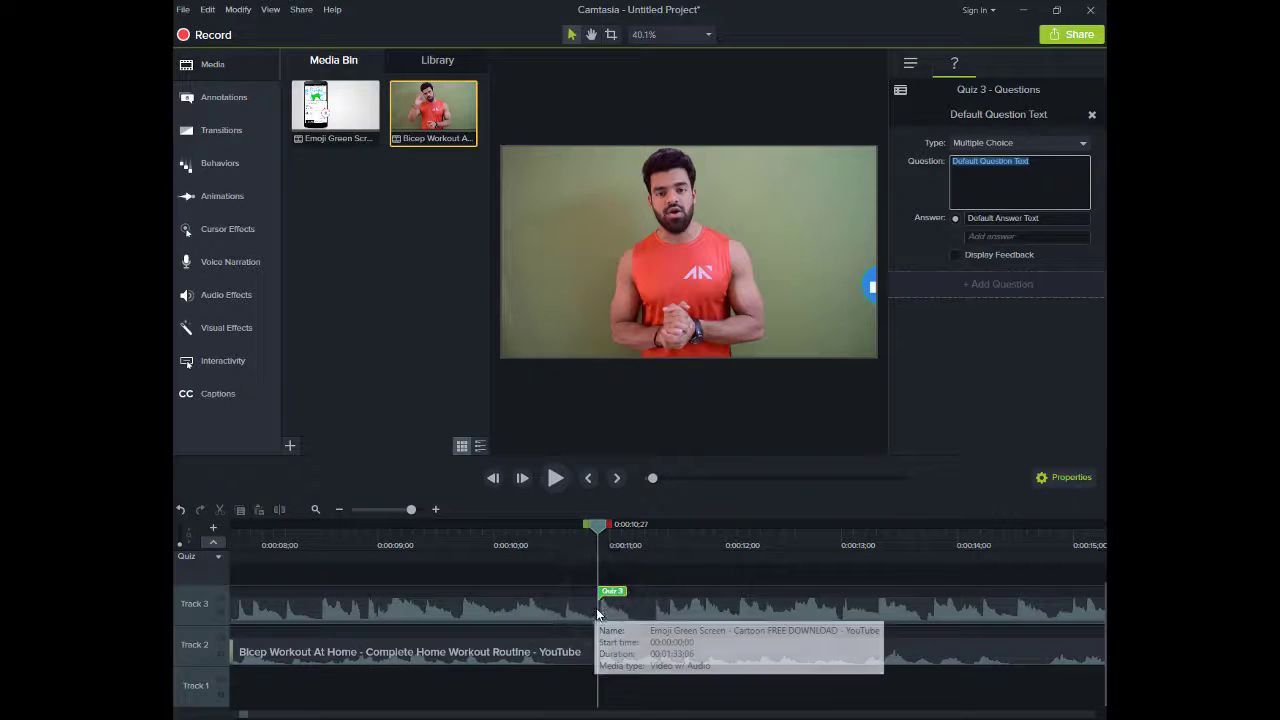
left_click(202, 306)
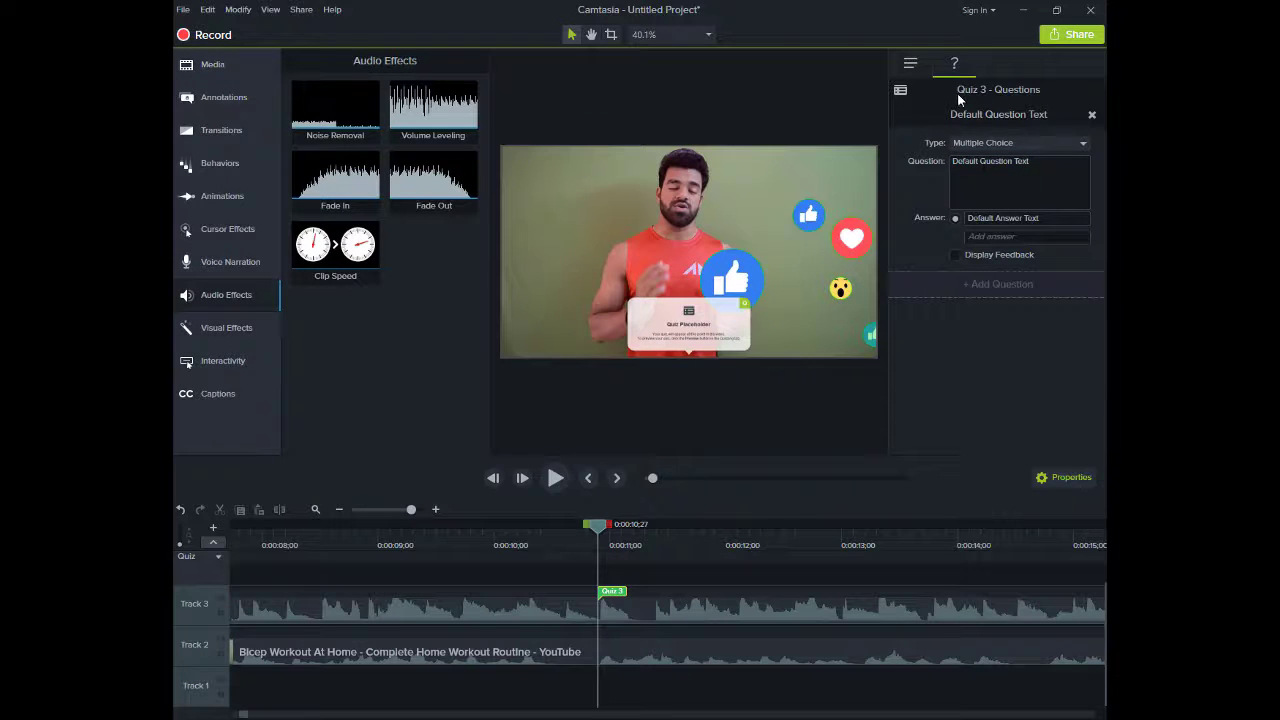
left_click(920, 68)
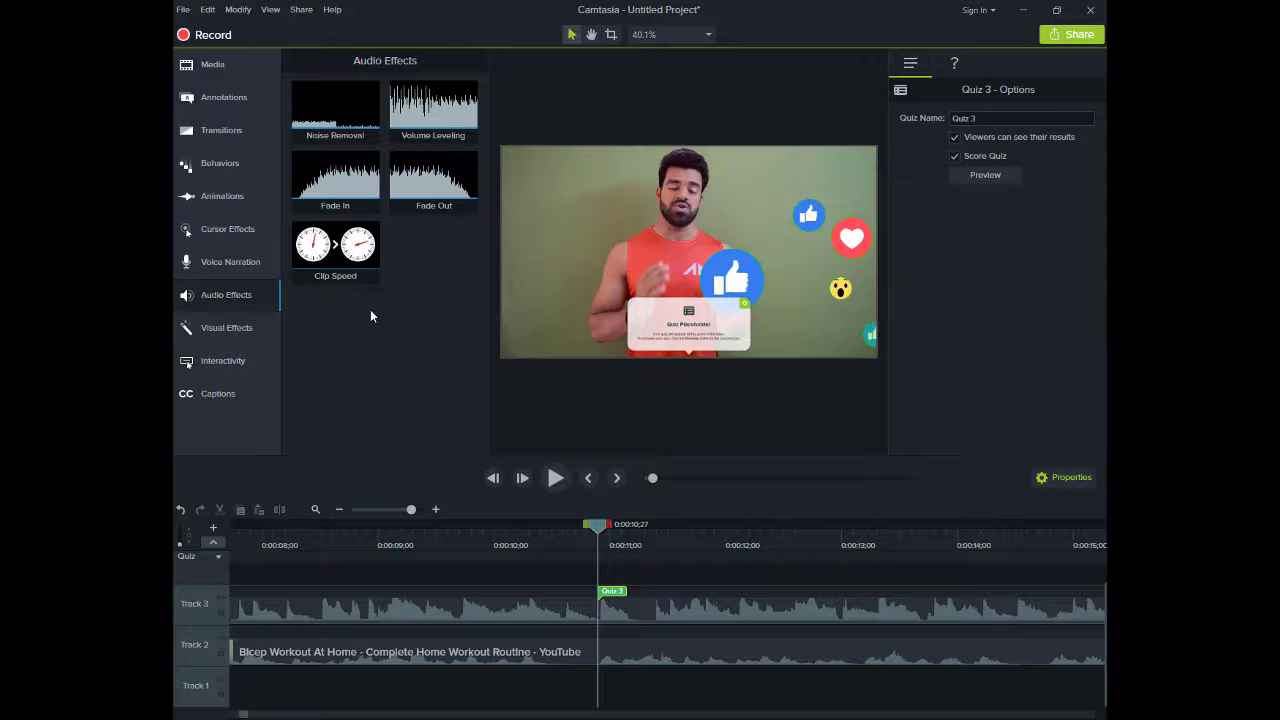
- Play back the emoji overlay on the workout video to about 33 seconds, hiding the properties to enlarge the preview
left_click(556, 479)
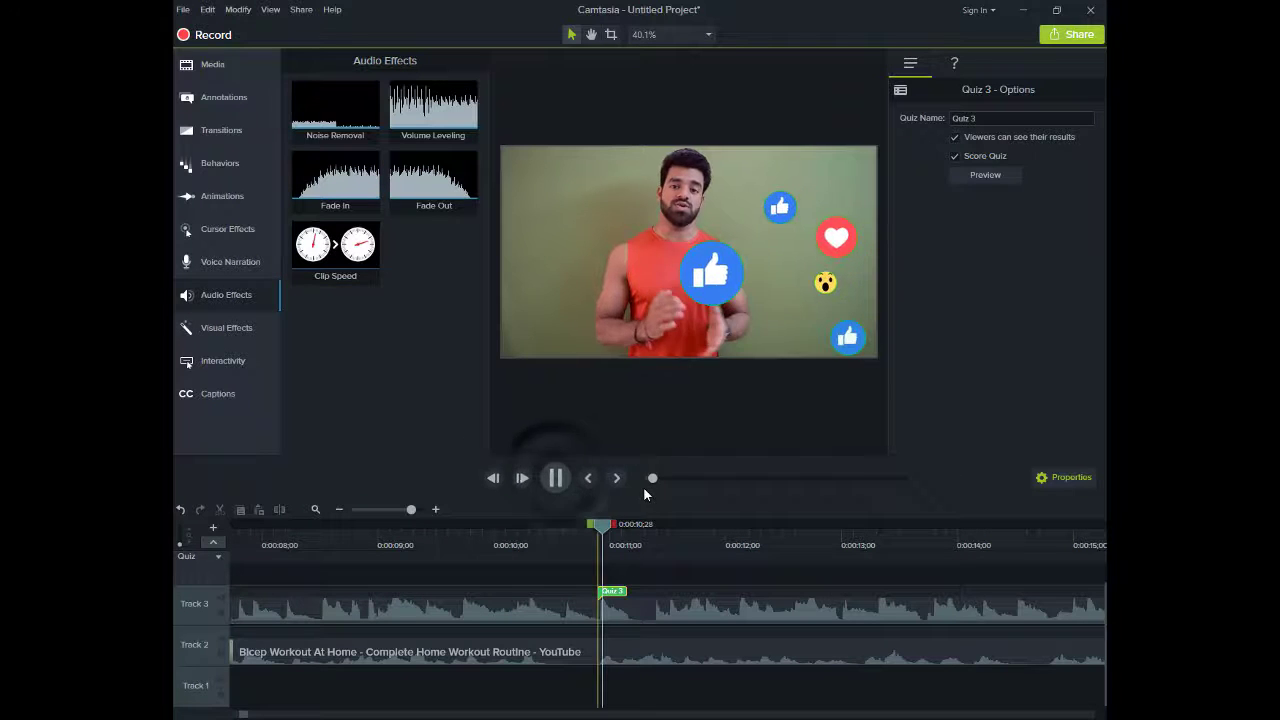
left_click(596, 568)
left_click(556, 478)
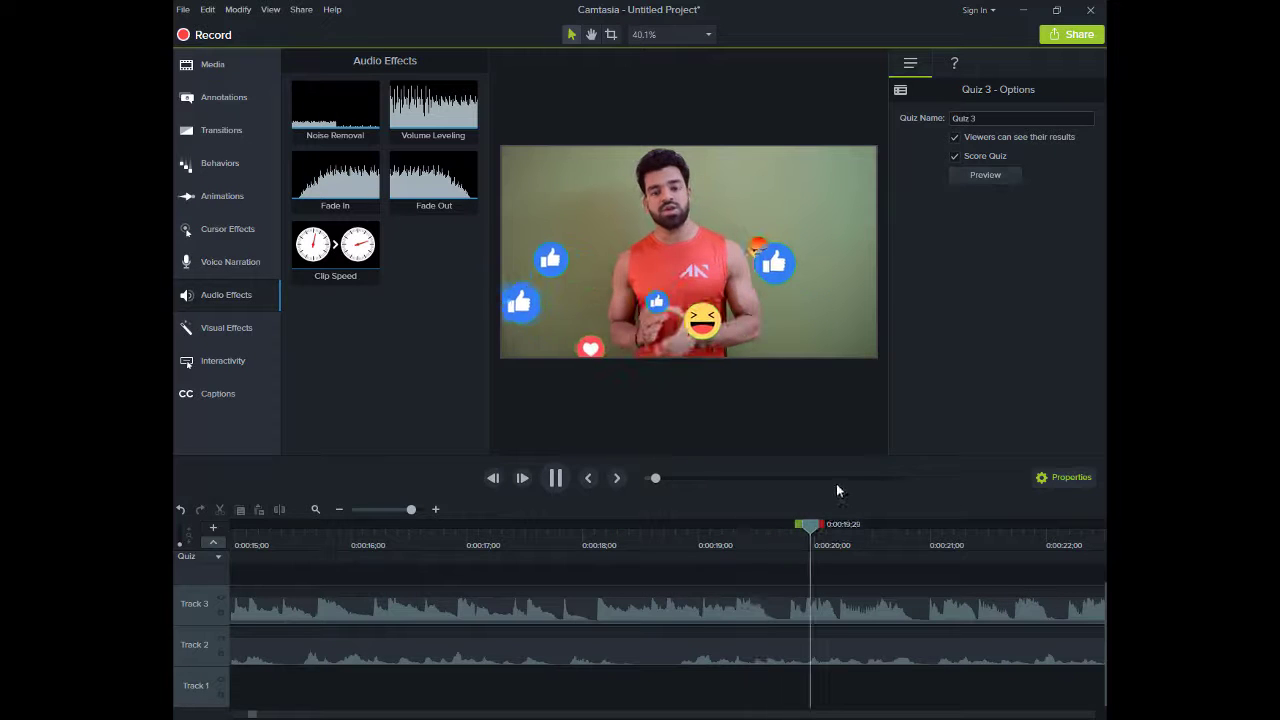
left_click(1050, 477)
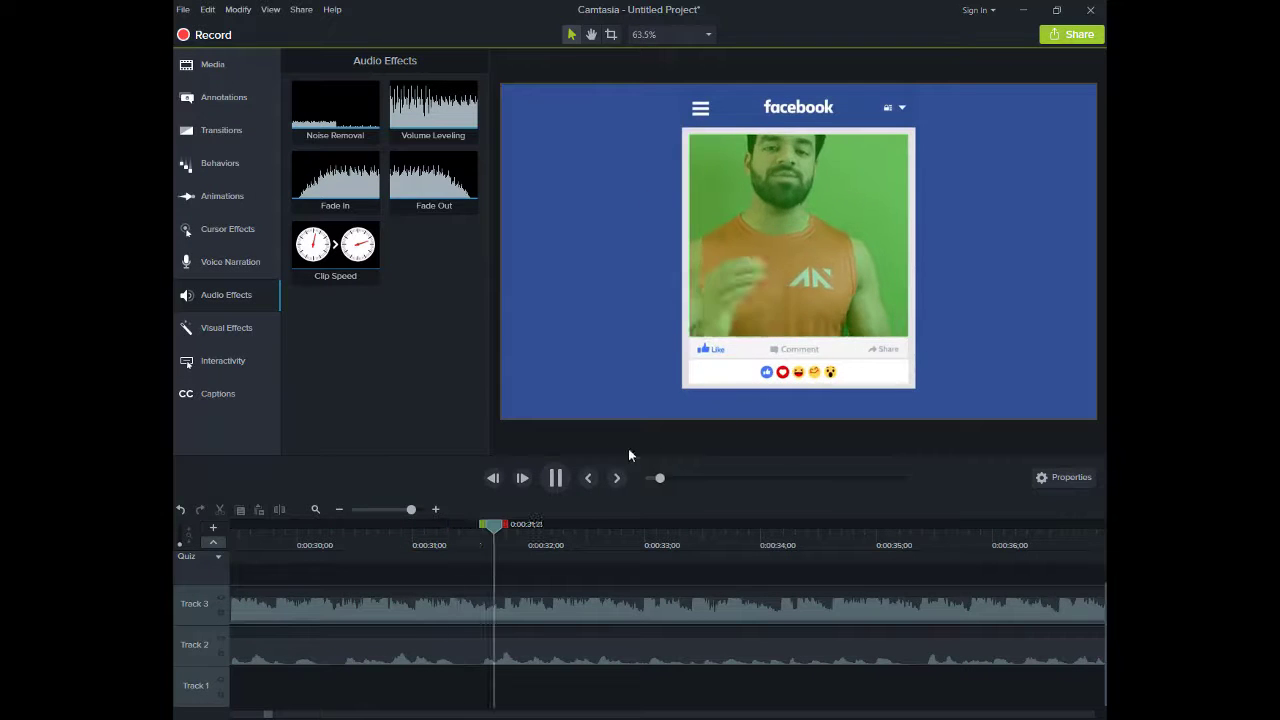
left_click(556, 478)
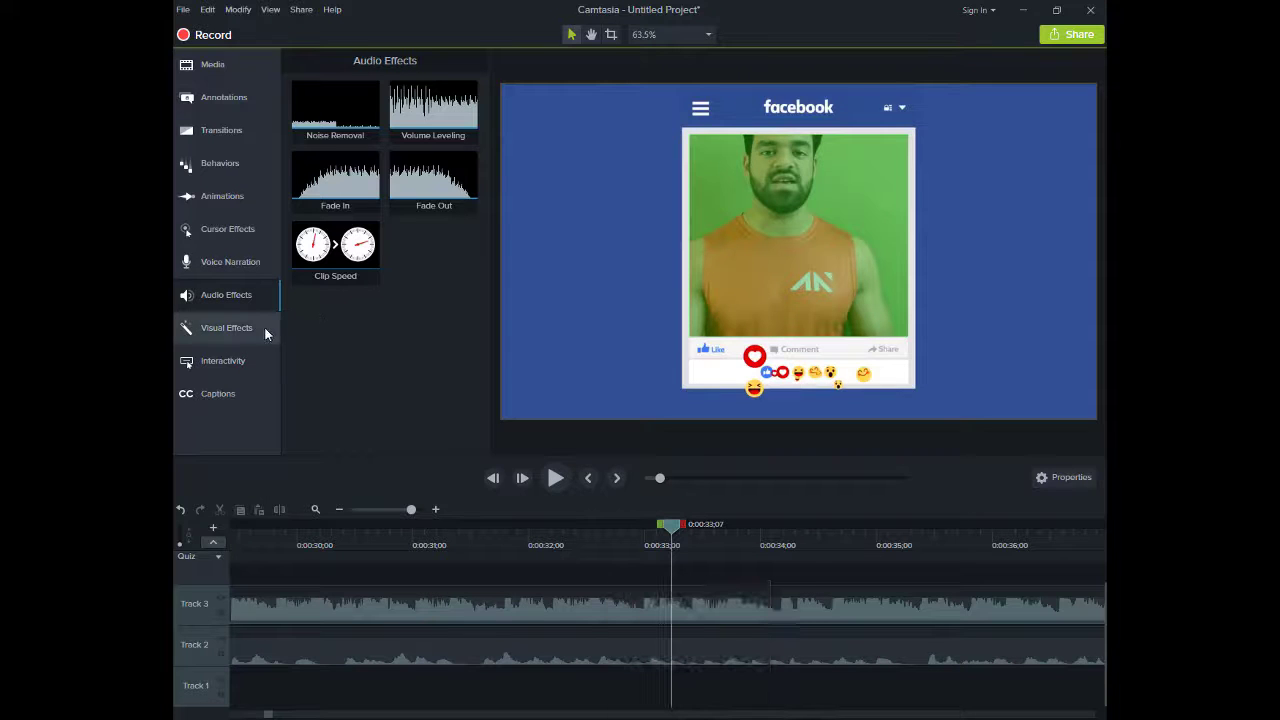
- Switch to the untitled Notepad document and start a new paragraph below the line ending in "camtasia studio 9."
mouse_move(690, 719)
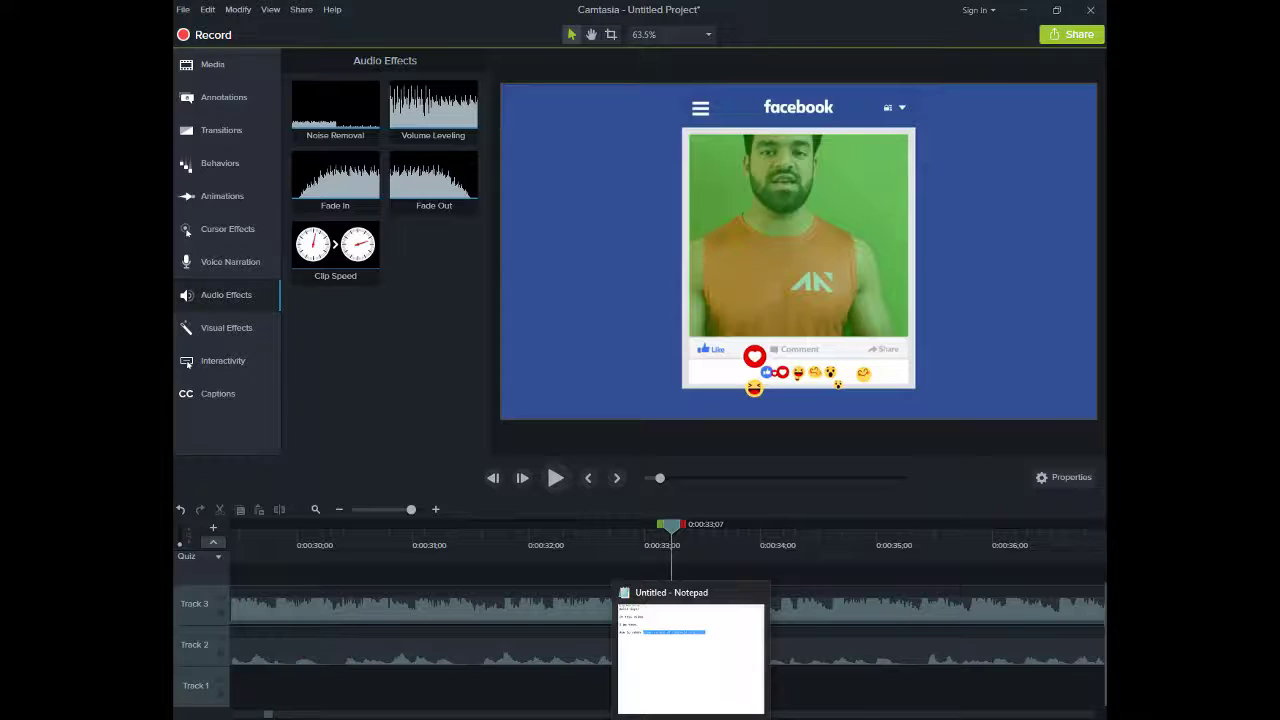
left_click(690, 700)
left_click(745, 200)
key("Return")
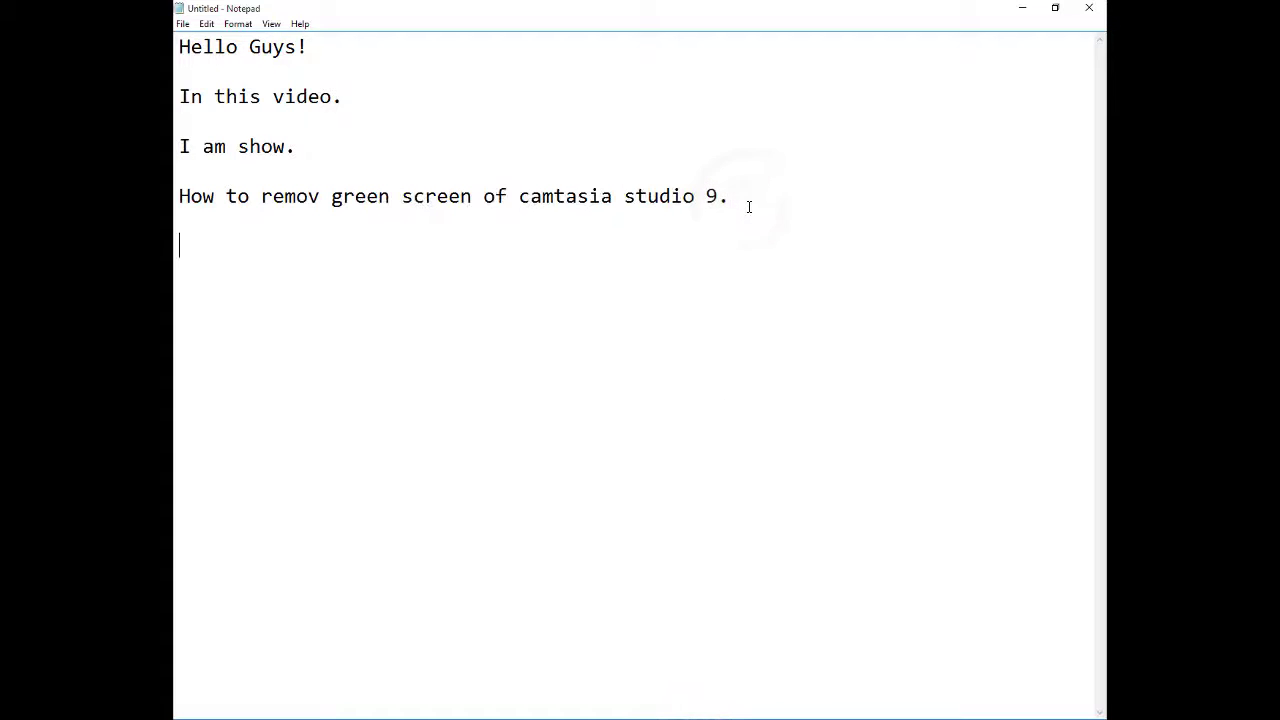